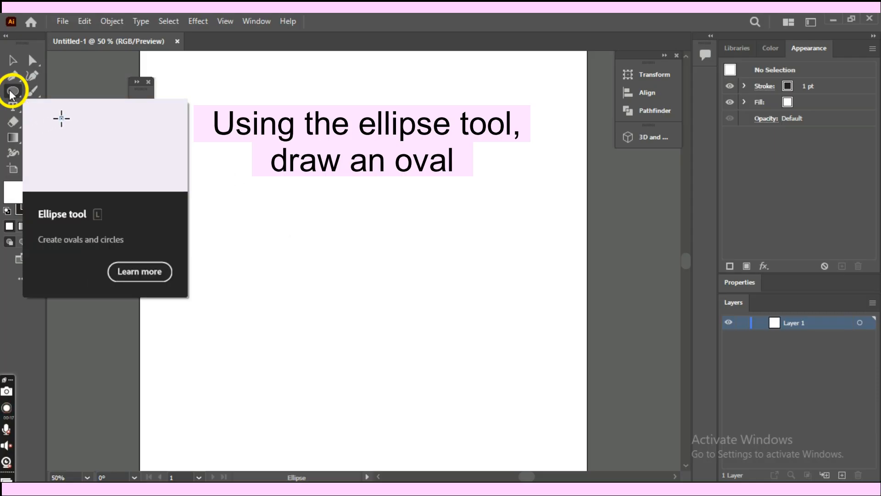
- Draw a wide oval in the upper part of the artboard and fill it with light pink ffd8e3
left_click_drag(248, 175, 463, 258)
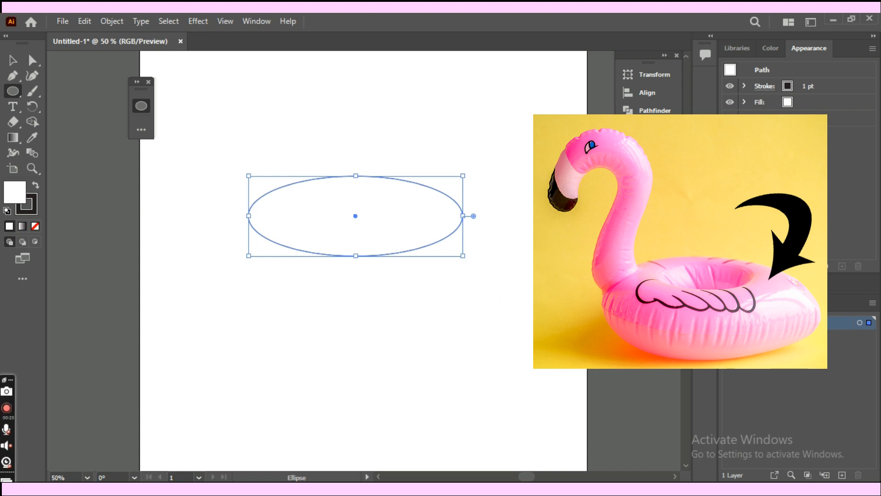
left_click(771, 49)
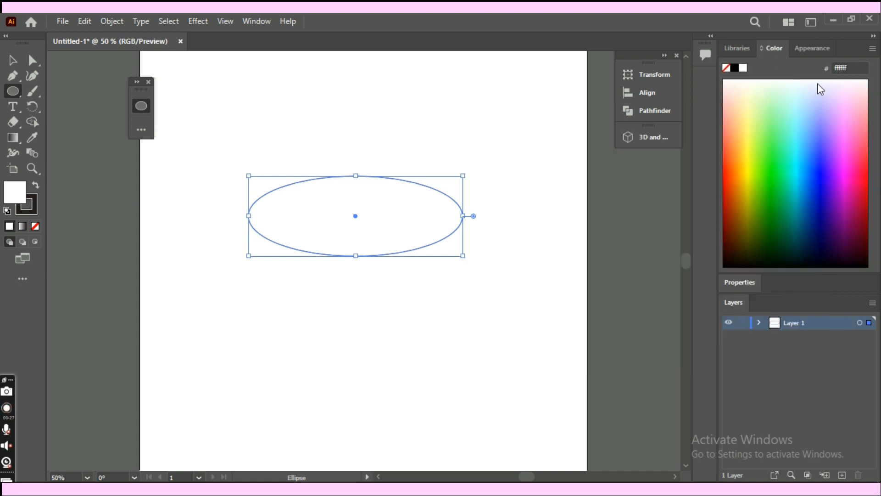
left_click(863, 80)
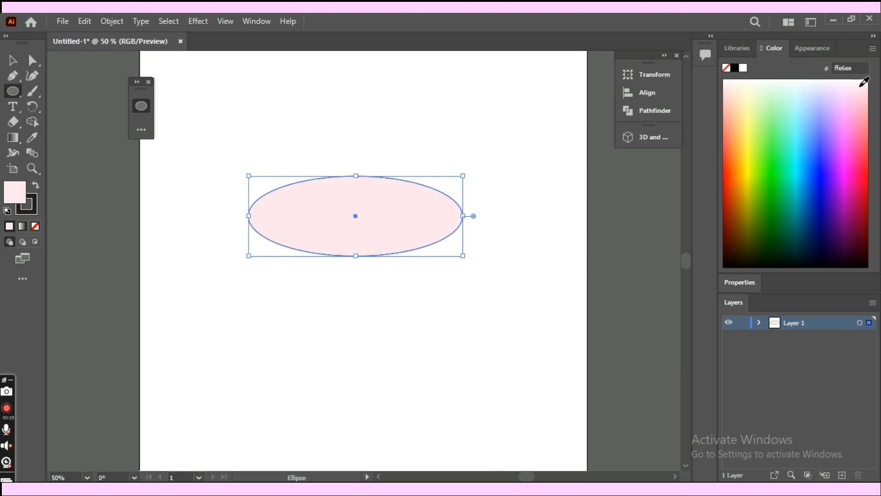
left_click(864, 86)
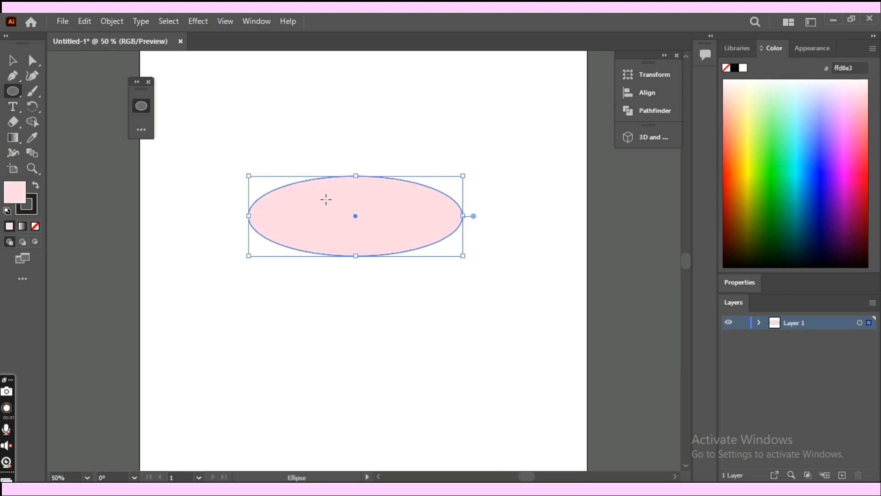
key("v")
left_click(503, 261)
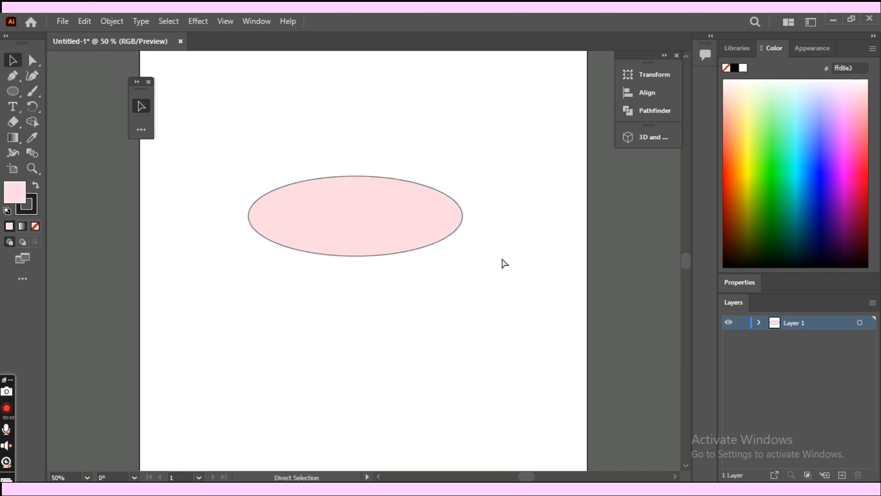
- Draw a small ellipse inside the pink oval as the float's hole and stretch the ovals slightly taller
key("ctrl+plus")
left_click(455, 178)
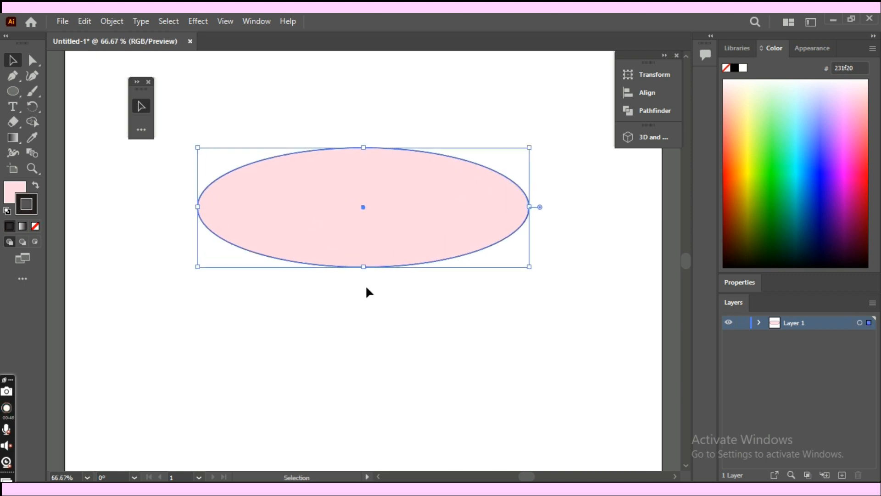
left_click(366, 284)
key("l")
left_click_drag(325, 178, 395, 213)
key("v")
left_click(402, 245)
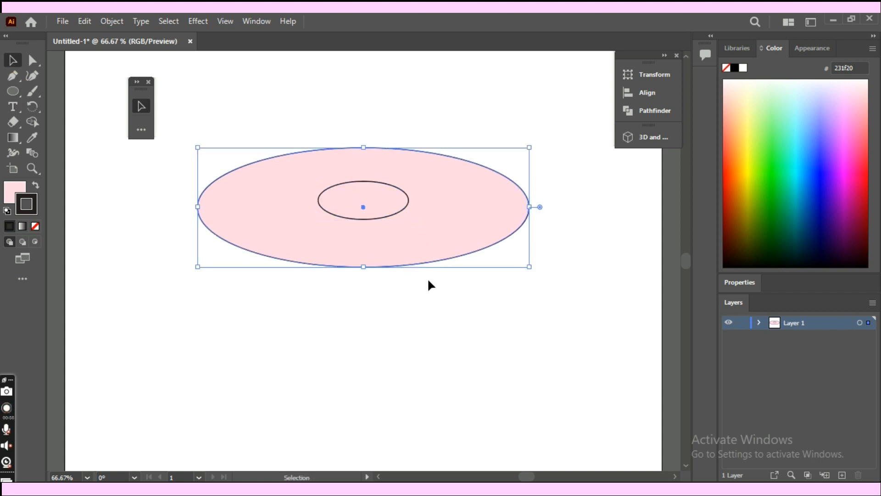
left_click_drag(529, 266, 530, 271)
left_click(543, 209)
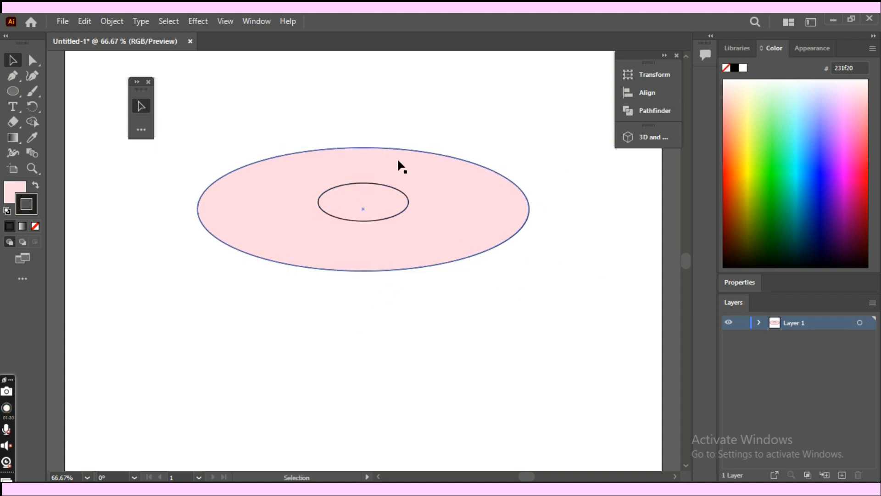
- Align the large oval and the small ellipse to each other by their horizontal centers
left_click(412, 318)
left_click_drag(366, 213, 361, 200)
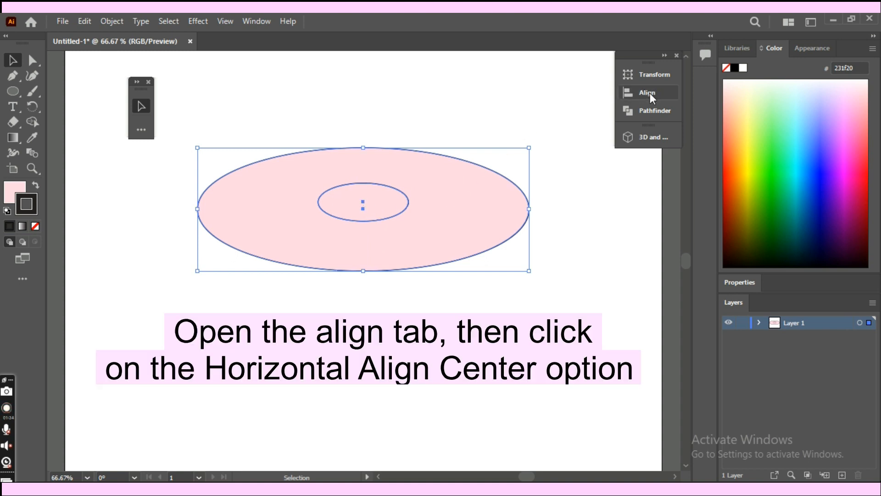
left_click(647, 92)
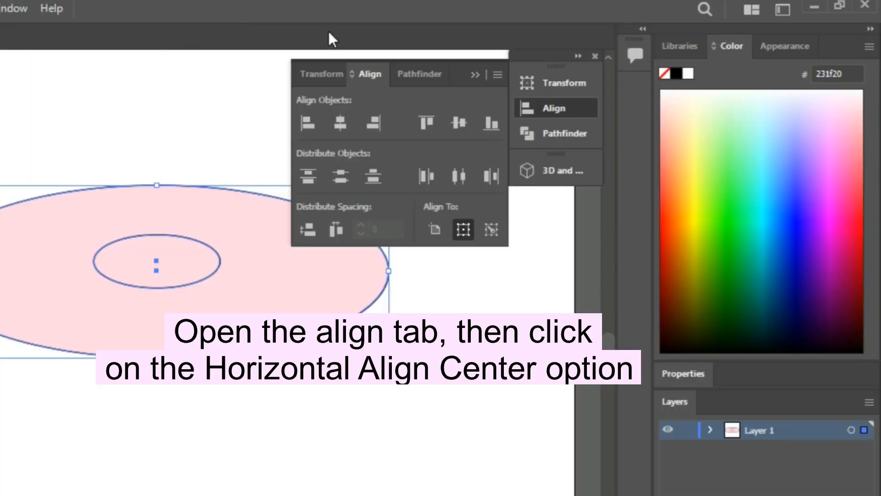
left_click(344, 128)
left_click(245, 135)
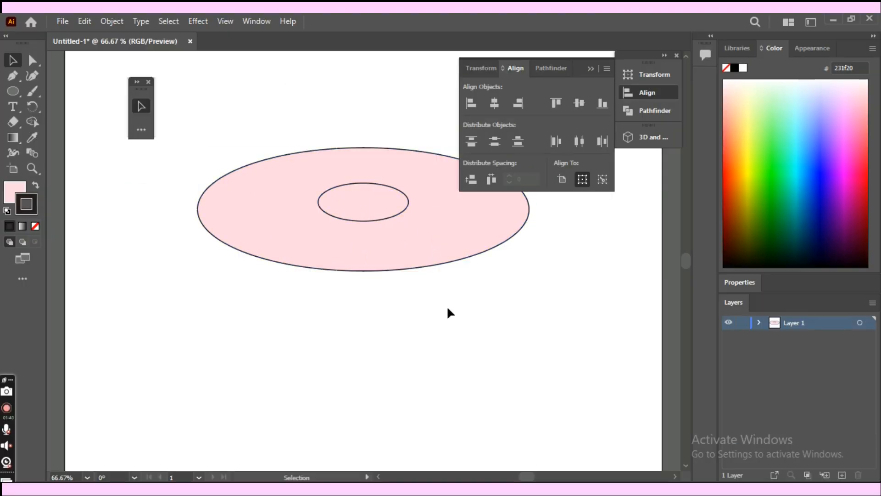
left_click(592, 68)
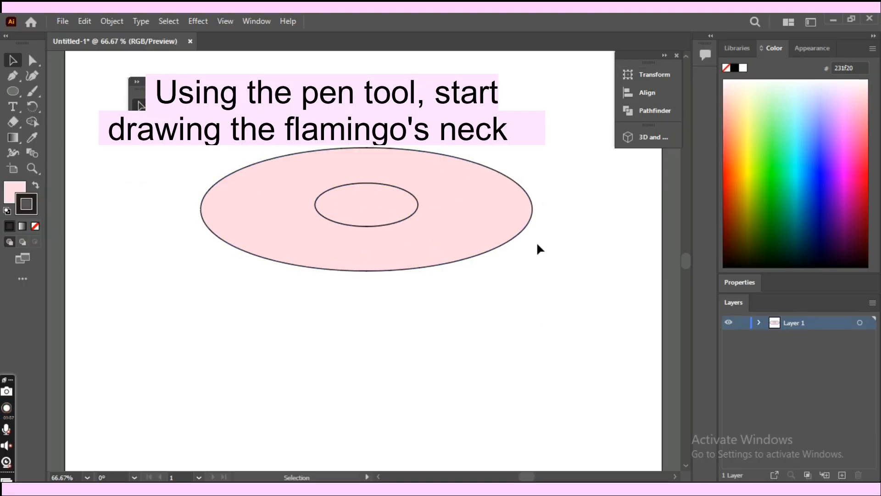
- Draw the back of the flamingo's neck with the Pen tool from beside the hole, over the head, to a pointed tip
key("p")
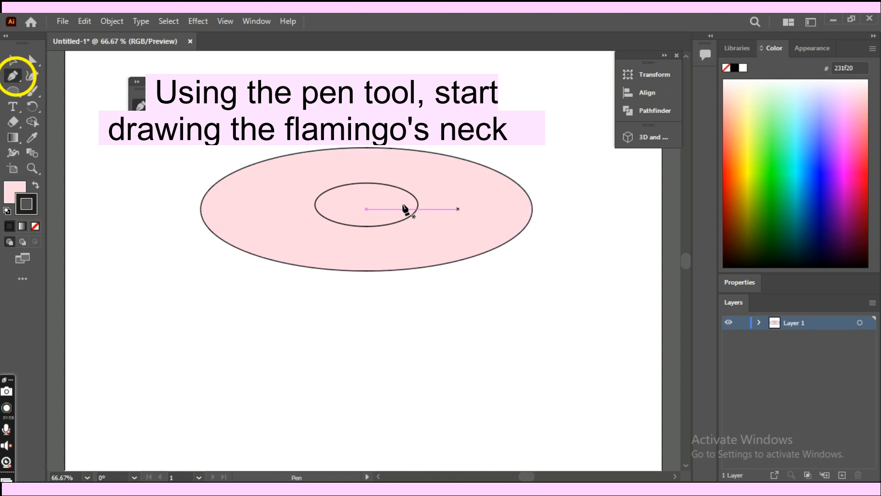
left_click_drag(334, 127, 372, 236)
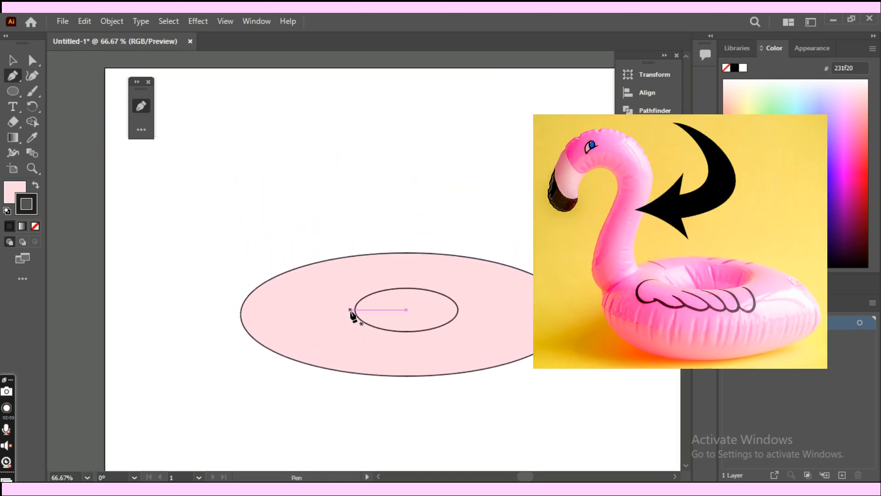
left_click(350, 310)
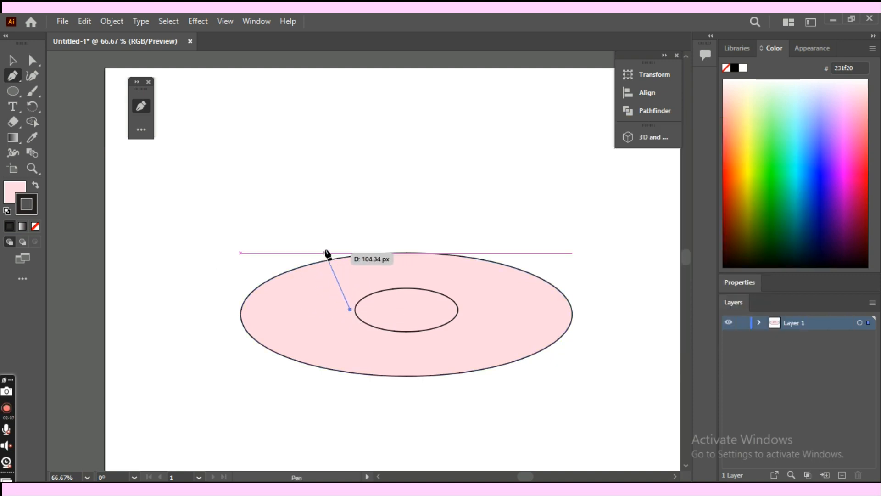
left_click_drag(327, 236, 331, 195)
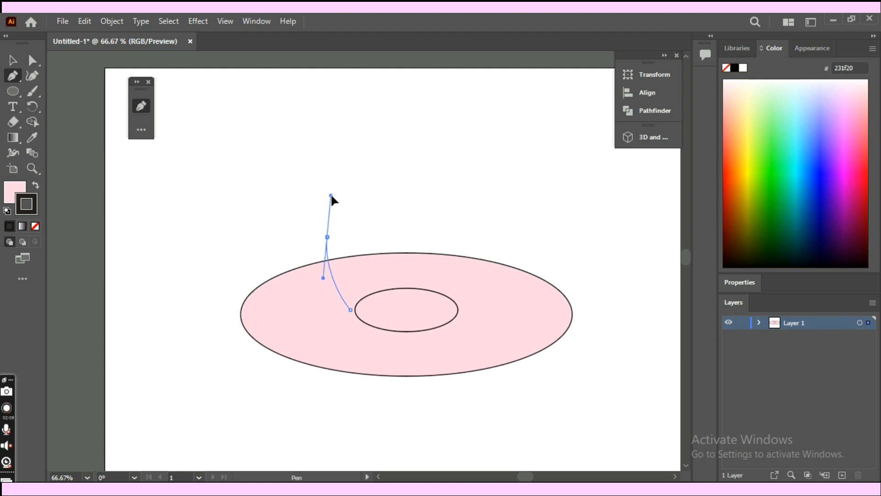
left_click_drag(394, 138, 399, 119)
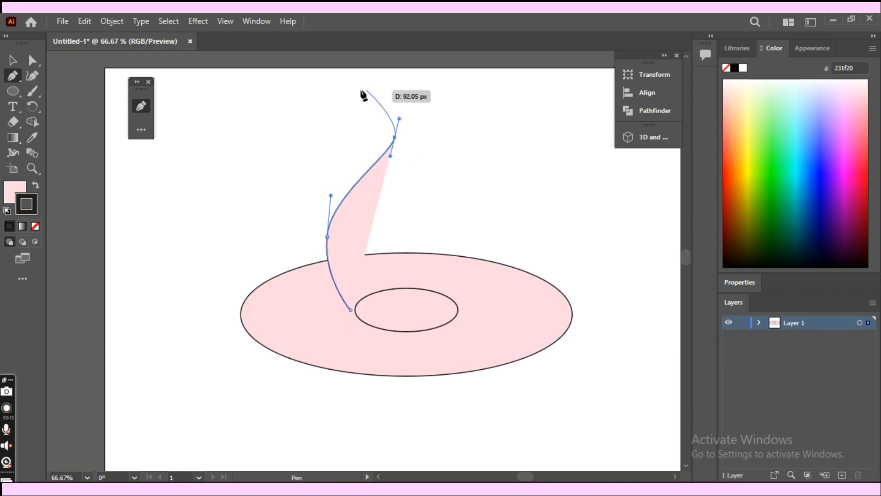
left_click_drag(265, 137, 162, 232)
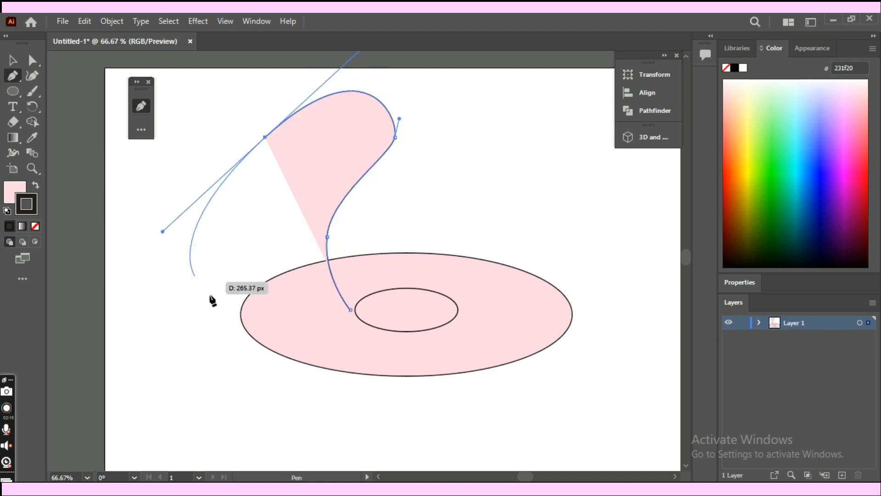
left_click(266, 138)
left_click_drag(260, 189, 278, 214)
left_click(260, 189)
- Continue the path along the inside of the head and down the front of the neck to the oval's left edge
mouse_move(314, 145)
left_mouse_down()
mouse_move(337, 128)
mouse_move(343, 142)
mouse_move(329, 131)
mouse_move(315, 140)
left_mouse_up()
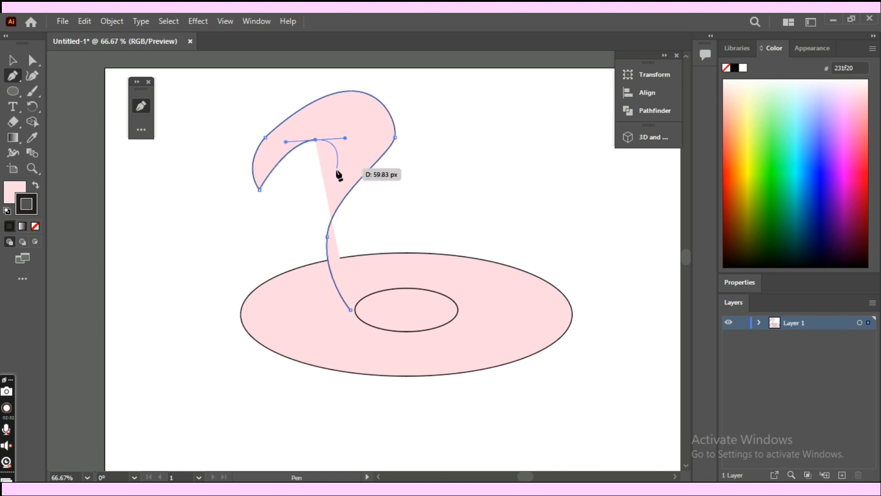
left_click_drag(316, 183, 305, 194)
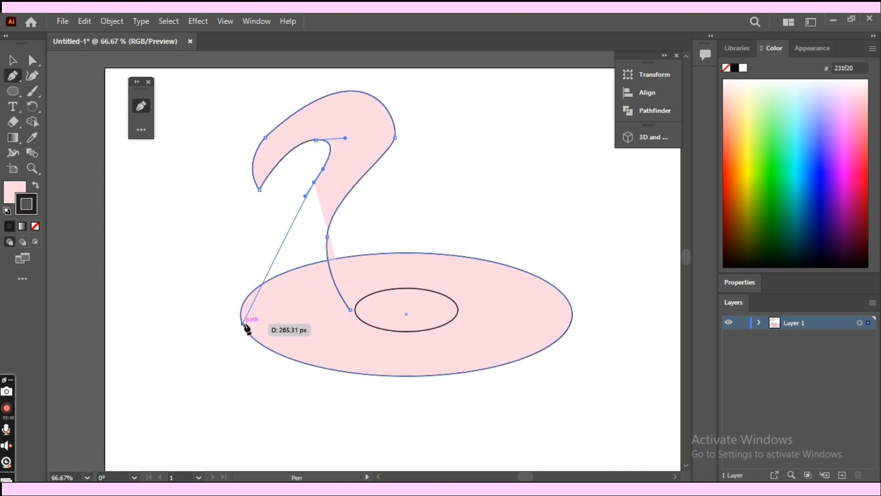
left_click_drag(243, 325, 260, 385)
key("Up")
key("Up")
key("Up")
key("Up")
key("Up")
key("Up")
key("Up")
key("Up")
key("Up")
key("Up")
key("Up")
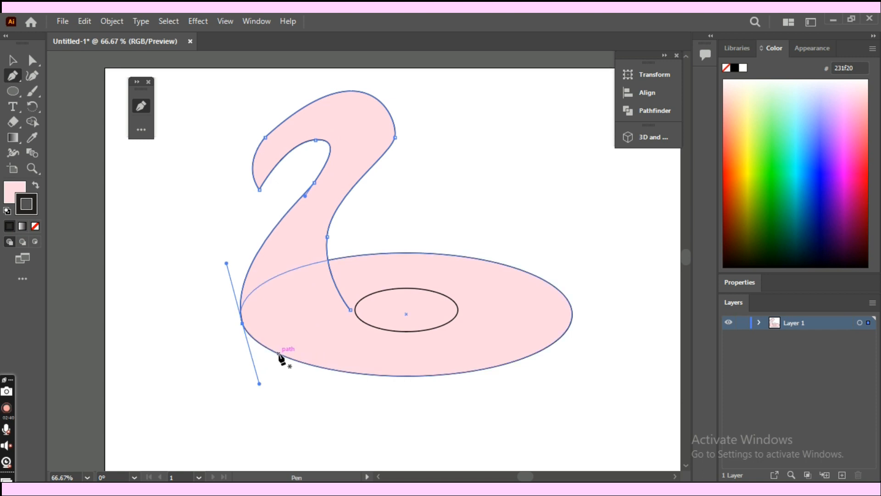
left_click(13, 60)
left_click(150, 197)
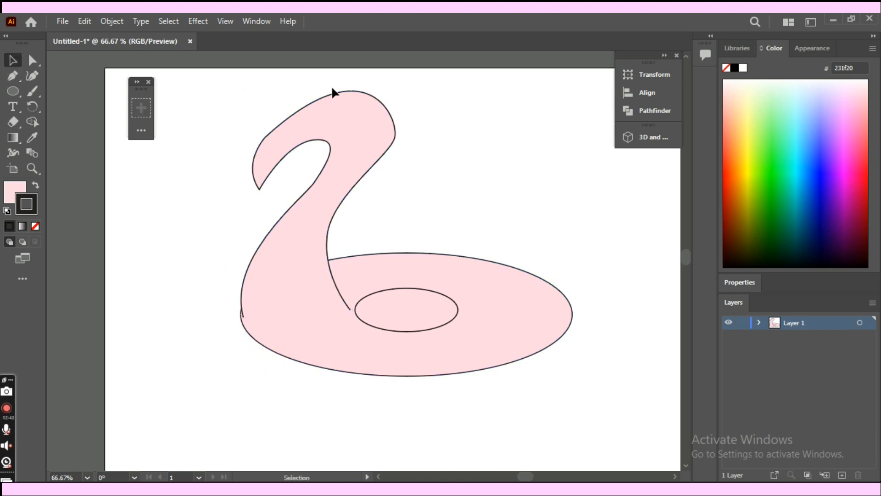
- Nudge the anchor at the back of the flamingo's head left and slightly up with Direct Selection
left_click(379, 129)
key("a")
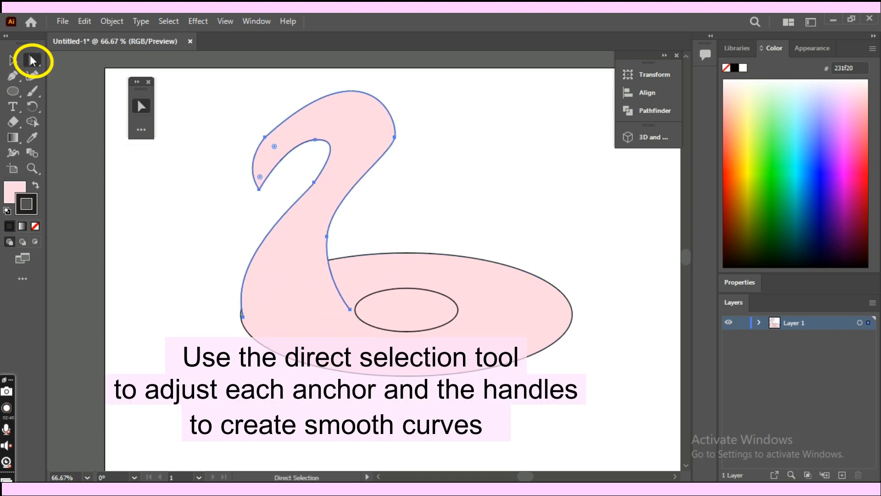
left_click(395, 137)
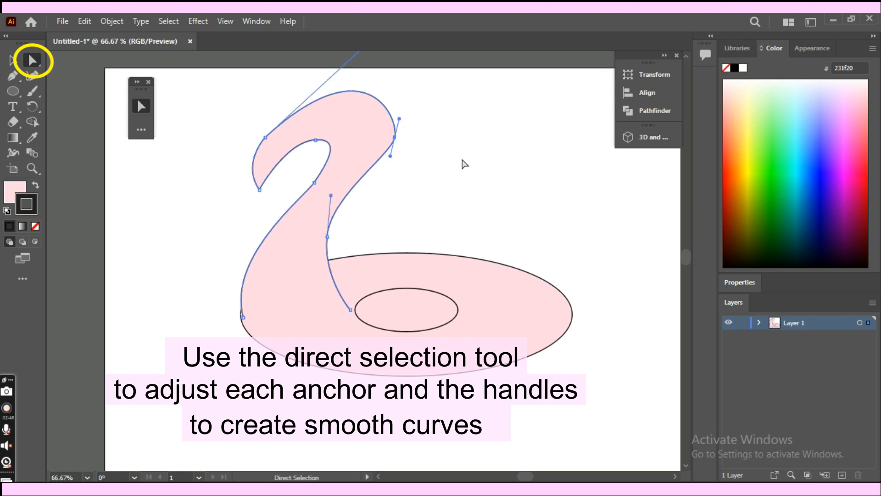
key("Left")
key("Left")
key("Left")
key("Left")
key("Left")
key("Left")
key("Left")
key("Left")
key("Left")
key("Left")
key("Left")
key("Left")
key("Left")
key("Left")
key("Left")
key("Left")
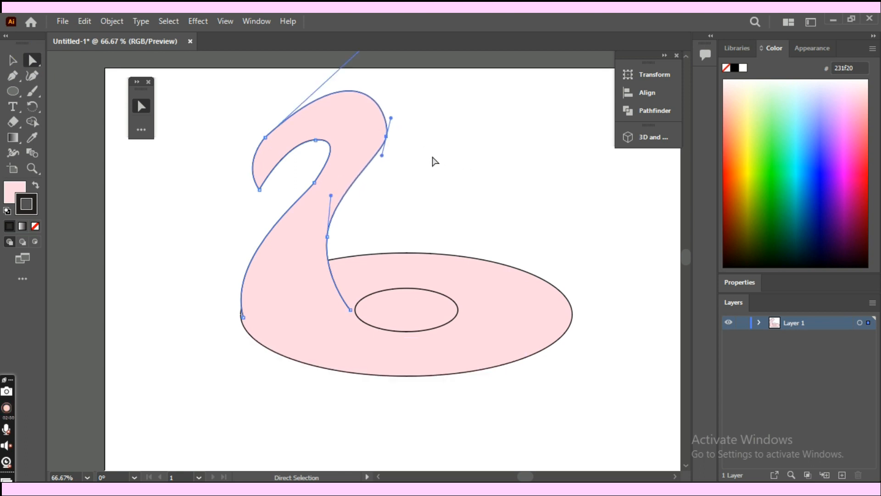
key("Up")
key("Up")
key("Up")
key("Up")
key("Up")
key("Up")
key("Up")
key("Left")
key("Left")
key("Left")
key("Left")
key("Left")
key("Left")
key("Left")
key("Left")
key("Left")
key("Left")
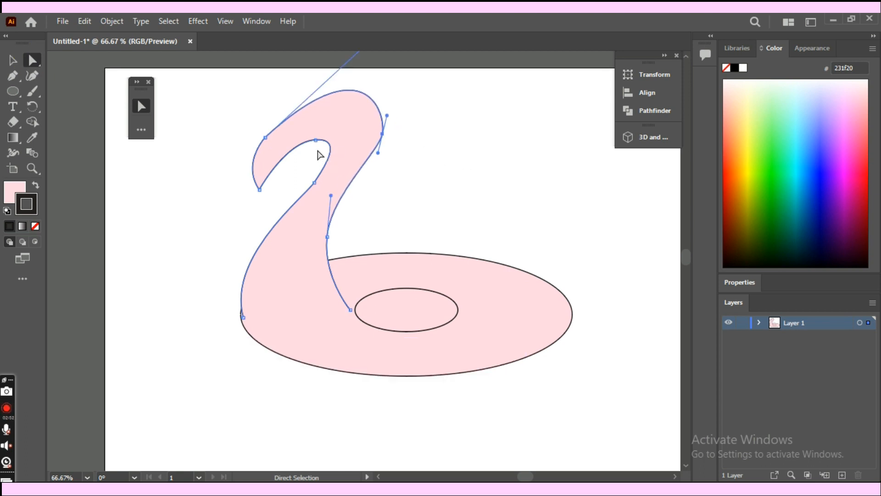
- Nudge the anchor on the inner curve under the head to the right
left_click(316, 140)
key("Right")
key("Right")
key("Right")
key("Right")
key("Right")
key("Right")
key("Right")
key("Right")
key("Right")
key("Right")
key("Right")
key("Right")
key("Right")
key("Right")
key("Right")
key("Right")
key("Right")
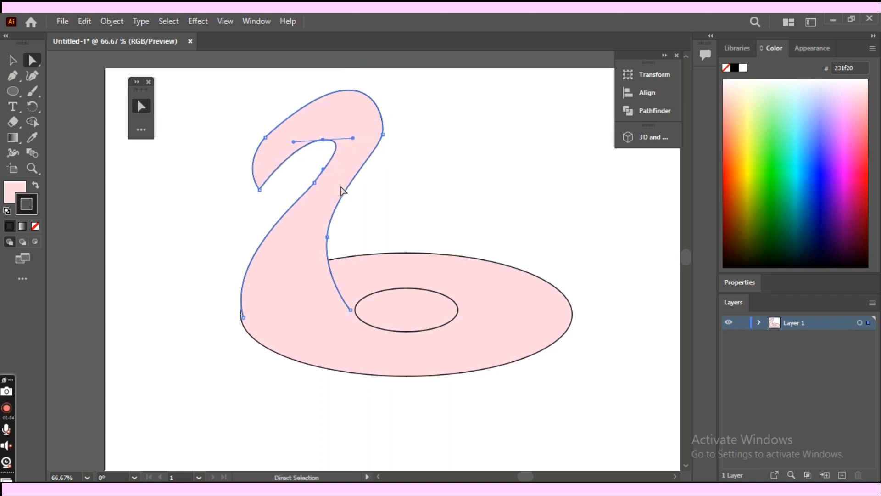
- Move the front neck anchor down and left, and adjust the base anchor's handle to bulge the lower neck outward
left_click_drag(314, 182, 314, 194)
key("Left")
key("Left")
key("Left")
key("Left")
key("Left")
key("Left")
key("Left")
key("Left")
key("Left")
key("Left")
key("Left")
key("Left")
key("Left")
key("Left")
key("Left")
key("Left")
key("Left")
key("Left")
key("Left")
key("Left")
key("Down")
key("Down")
key("Down")
key("Down")
key("Down")
key("Down")
key("Down")
key("Down")
key("Down")
key("Down")
key("Down")
key("Down")
key("Down")
key("Down")
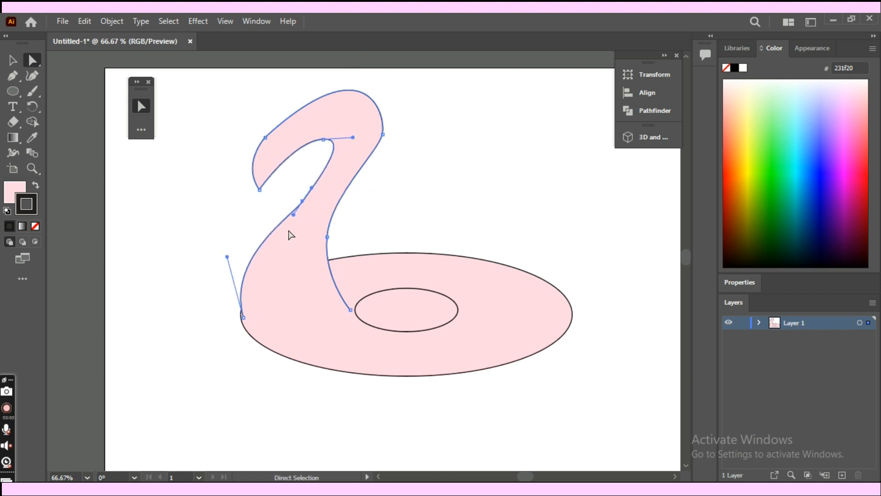
left_click_drag(227, 257, 218, 276)
left_click(302, 201)
- Nudge the anchor on the inner curve under the head upward
left_click(324, 140)
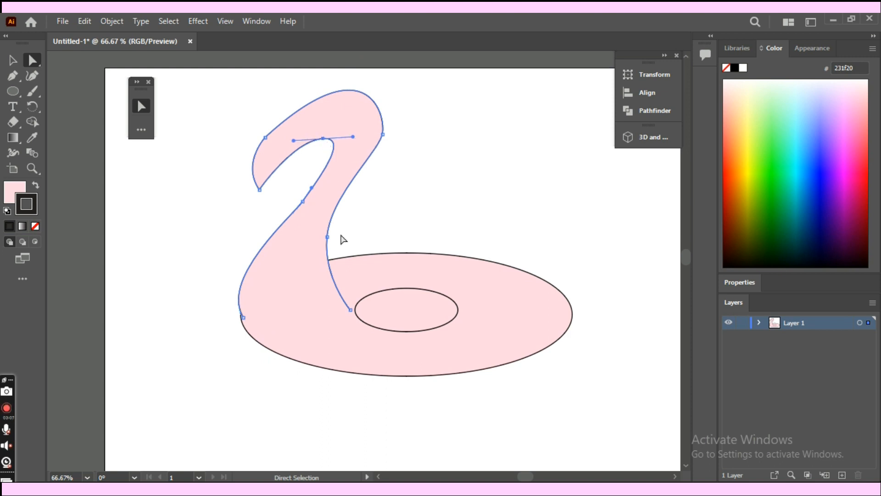
key("Up")
key("Up")
key("Up")
key("Up")
key("Up")
key("Up")
key("Up")
key("Up")
key("Up")
key("Up")
key("Up")
key("Up")
- Nudge the lower anchor on the back of the neck down and left
left_click(419, 238)
left_click(377, 147)
left_click(327, 236)
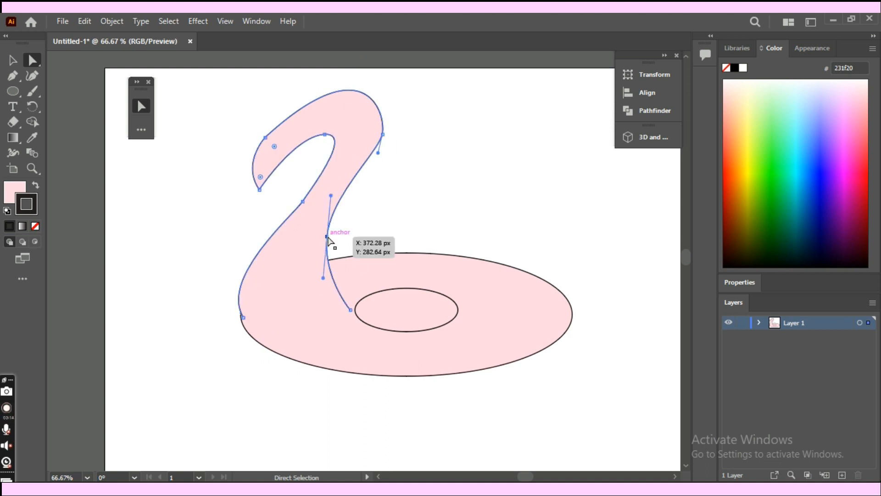
key("Down")
key("Down")
key("Down")
key("Down")
key("Down")
key("Down")
key("Down")
key("Down")
key("Down")
key("Down")
key("Down")
key("Down")
key("Down")
key("Down")
key("Down")
key("Down")
key("Down")
key("Left")
key("Left")
key("Left")
key("Left")
key("Left")
key("Left")
key("Left")
key("Left")
key("Left")
key("Left")
key("Left")
key("Left")
key("Left")
key("Left")
key("Left")
key("Left")
key("Left")
key("Left")
key("Left")
key("Left")
key("Left")
key("Left")
key("Left")
key("Left")
key("Down")
key("Down")
key("Down")
key("Down")
key("Down")
key("Down")
key("Down")
key("Down")
key("Down")
key("Down")
key("Down")
key("Down")
key("Down")
key("Down")
key("Down")
key("Down")
key("Down")
key("Down")
key("Down")
key("Down")
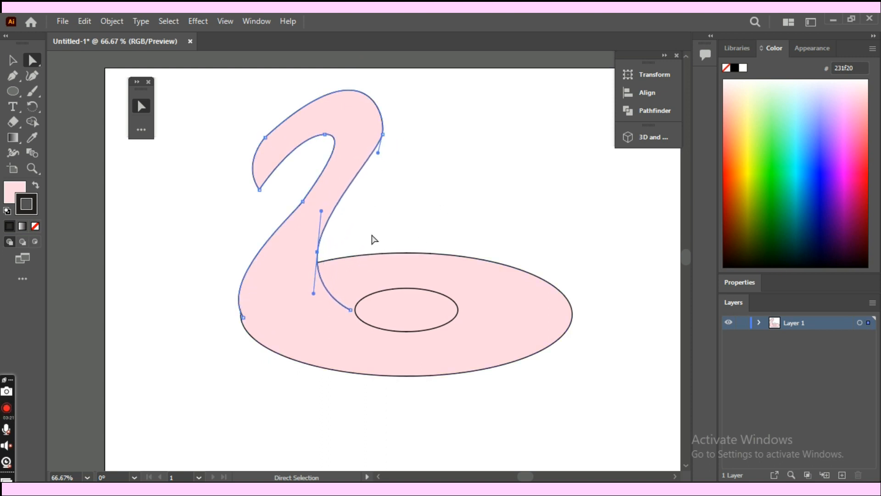
- Smooth the neck by lengthening the handle behind the head and the lower handle of the front neck anchor
left_click_drag(378, 153, 376, 170)
left_click(303, 201)
left_click_drag(294, 212, 268, 247)
left_click(490, 206)
key("ctrl+minus")
key("ctrl+plus")
- Nudge the anchor at the front of the face right and adjust the handle at the pointed tip
left_click(262, 137)
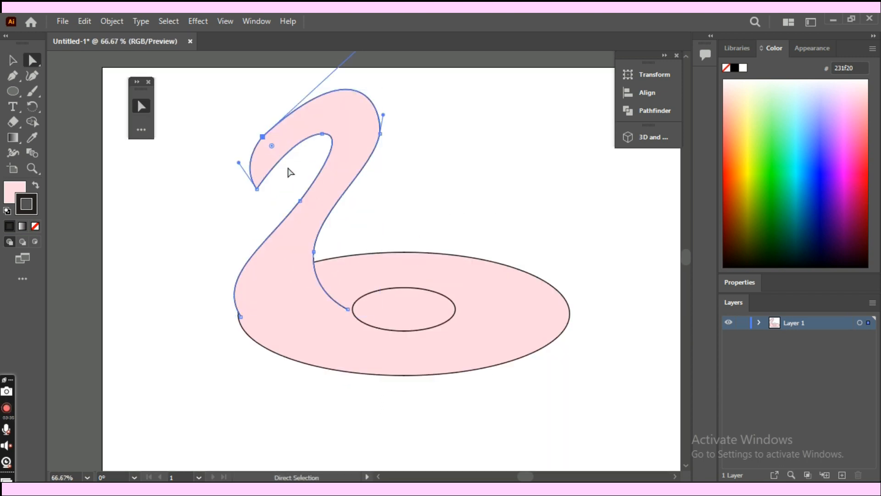
key("Right")
key("Right")
key("Right")
key("Right")
key("Right")
key("Right")
key("Right")
key("Right")
key("Right")
key("Right")
key("Right")
key("Right")
key("Right")
key("Right")
mouse_move(239, 162)
left_mouse_down()
mouse_move(254, 158)
mouse_move(248, 164)
mouse_move(388, 289)
left_mouse_up()
left_click(333, 220)
- Draw a closed curved beak with the Pen tool at the front of the head, tapering to a downward point
key("v")
key("ctrl+plus")
key("space")
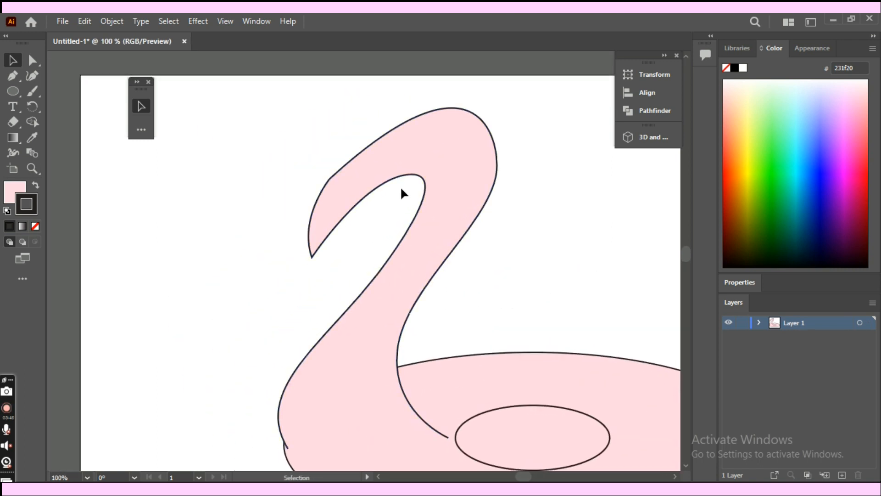
key("p")
left_click_drag(339, 170, 291, 228)
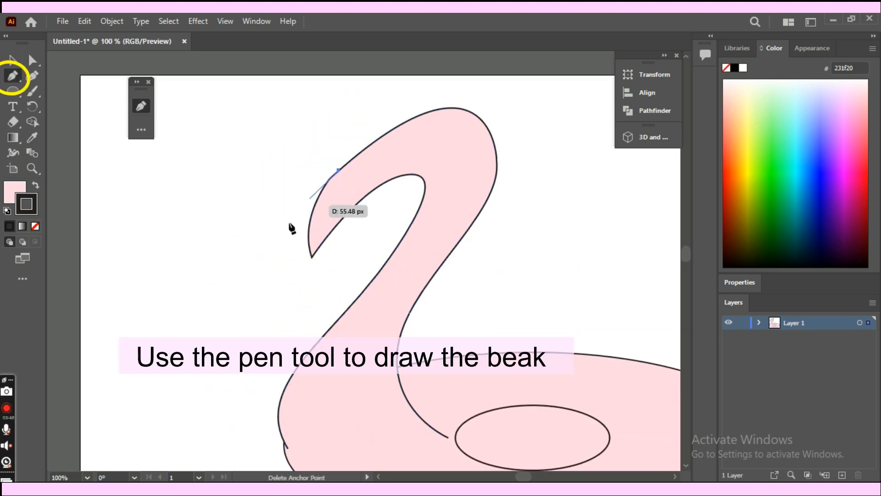
left_click_drag(296, 310, 327, 396)
left_click(297, 309)
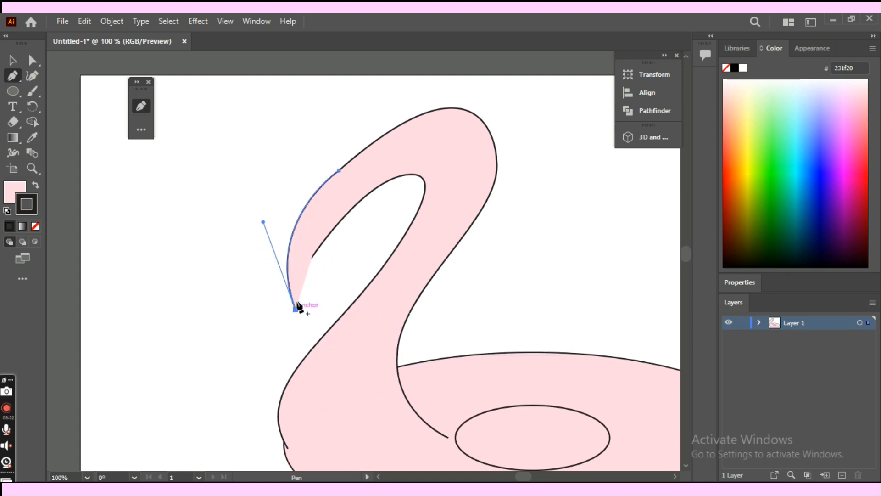
left_click_drag(362, 201, 394, 169)
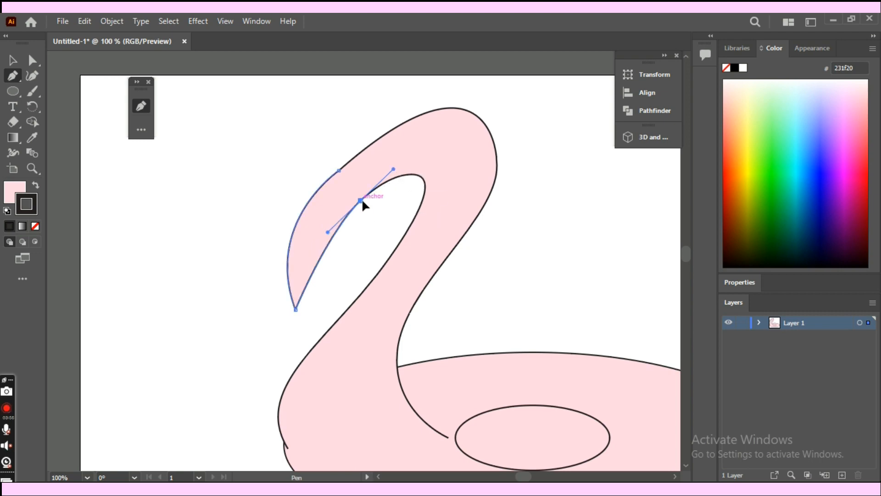
left_click(361, 200)
left_click_drag(340, 173, 358, 115)
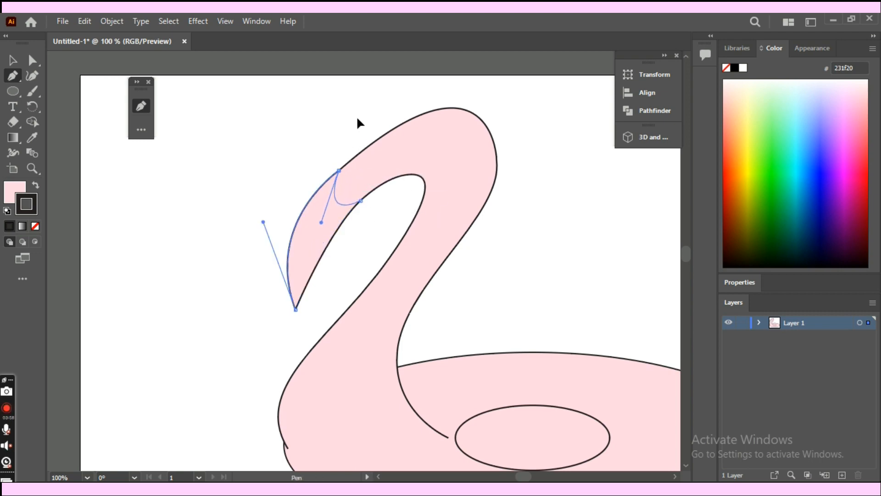
- Fill the beak with black and deselect it
key("x")
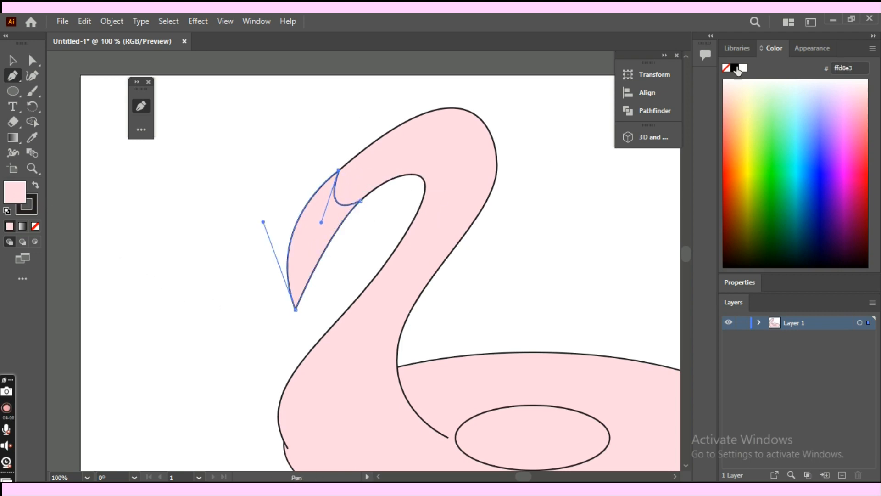
left_click(735, 67)
key("v")
left_click(552, 247)
left_click_drag(552, 247, 492, 230)
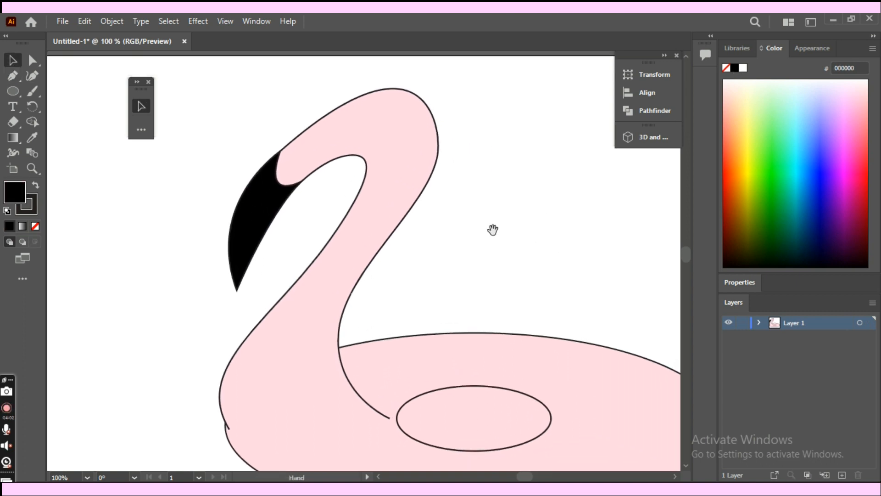
key("ctrl+shift+a")
- Draw a small black circular eye on the head with the Ellipse tool and give it a pale yellow stroke, f6ffc2
left_click(13, 91)
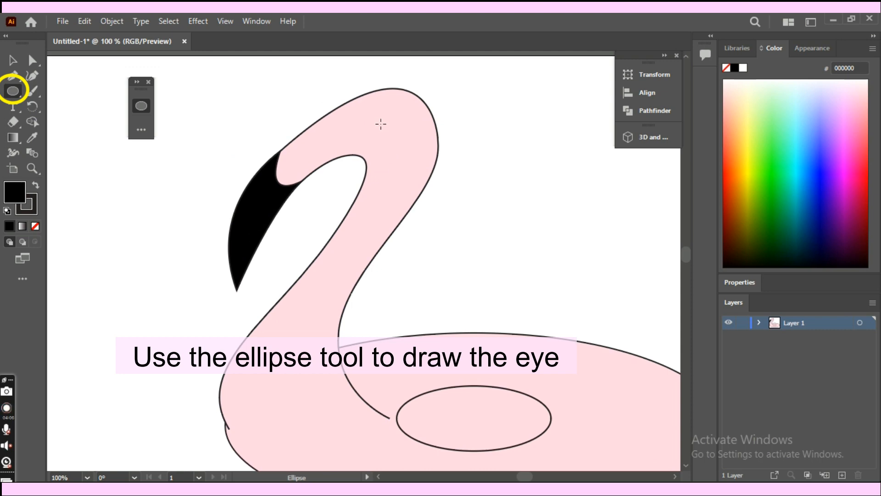
left_click_drag(370, 121, 389, 140)
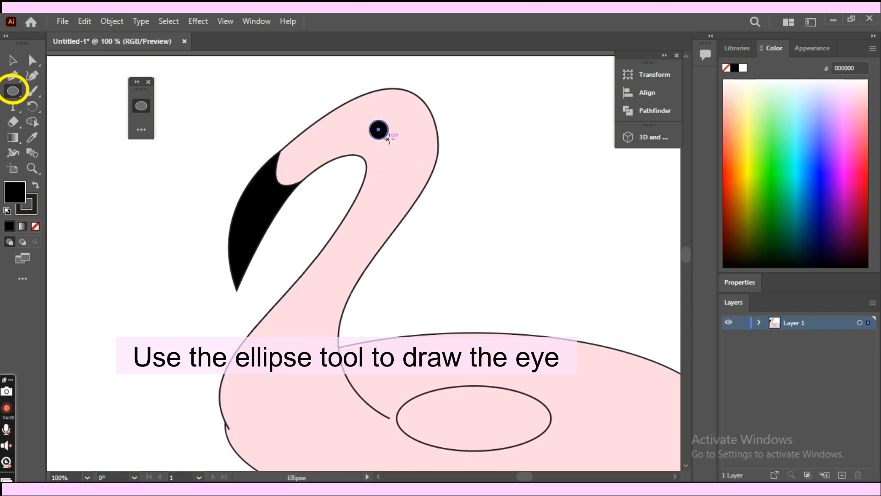
left_click(30, 211)
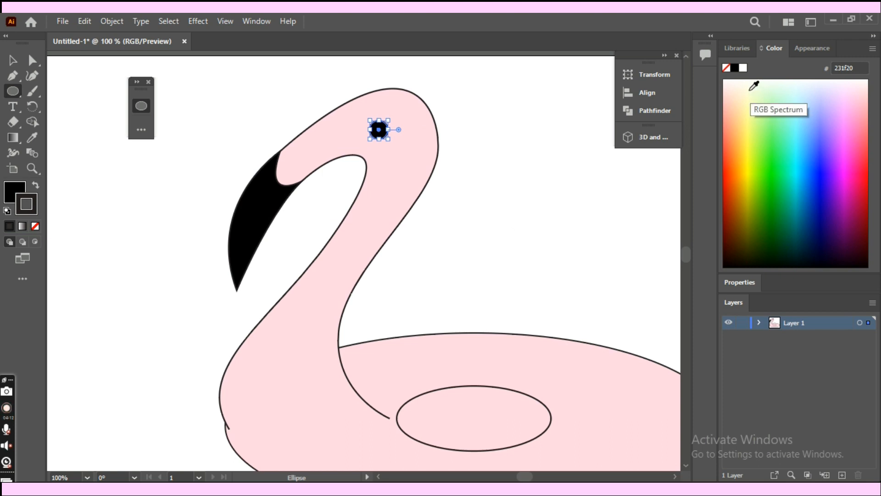
left_click(750, 89)
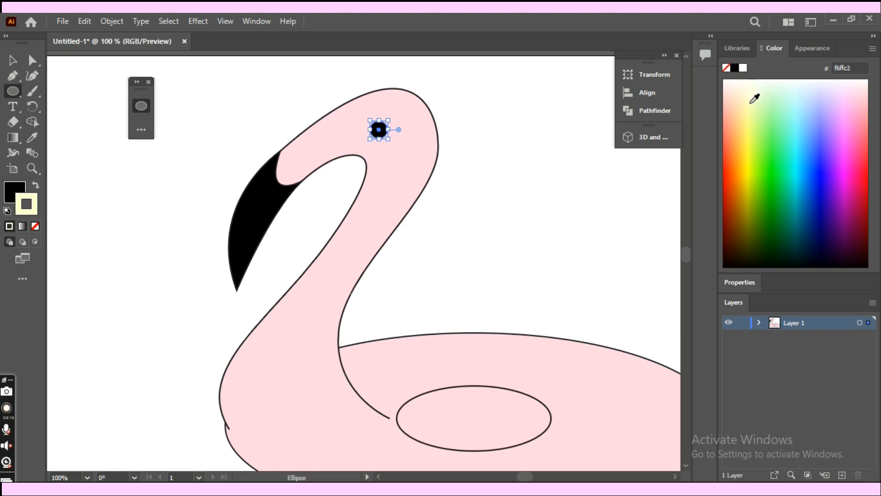
key("v")
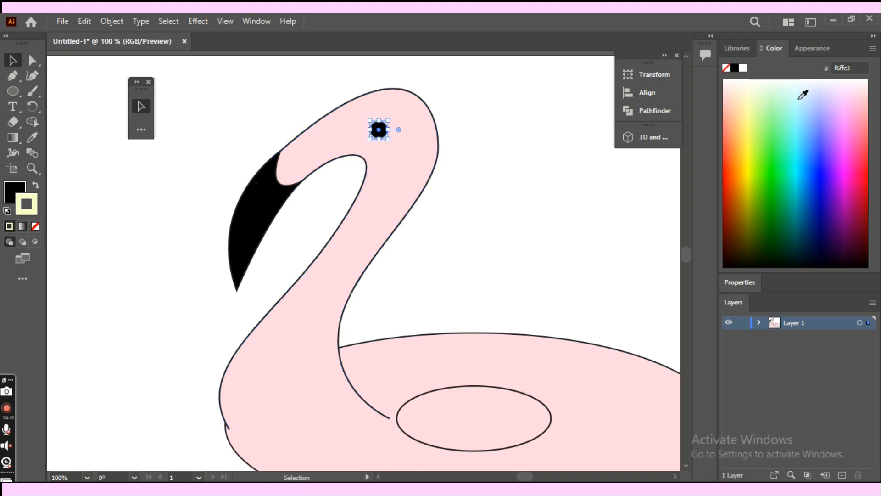
- Set the eye's stroke weight to 3 pt
left_click(823, 49)
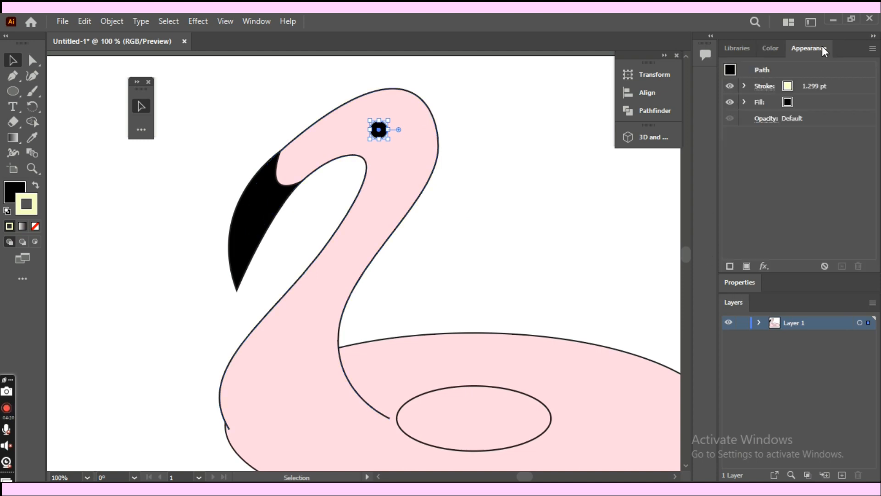
left_click(765, 88)
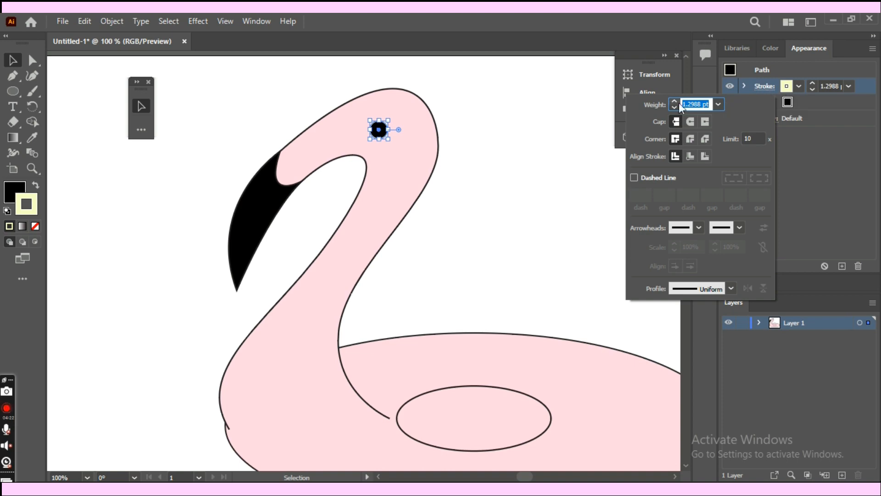
type("3")
key("Return")
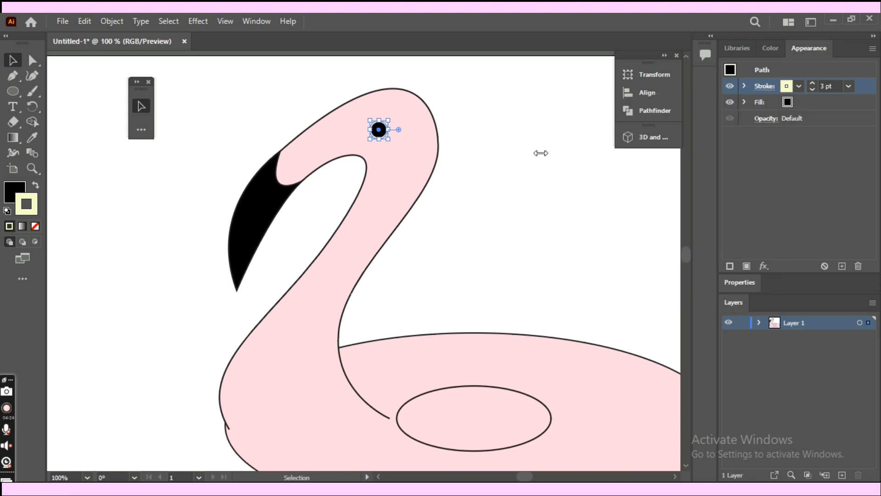
left_click(541, 187)
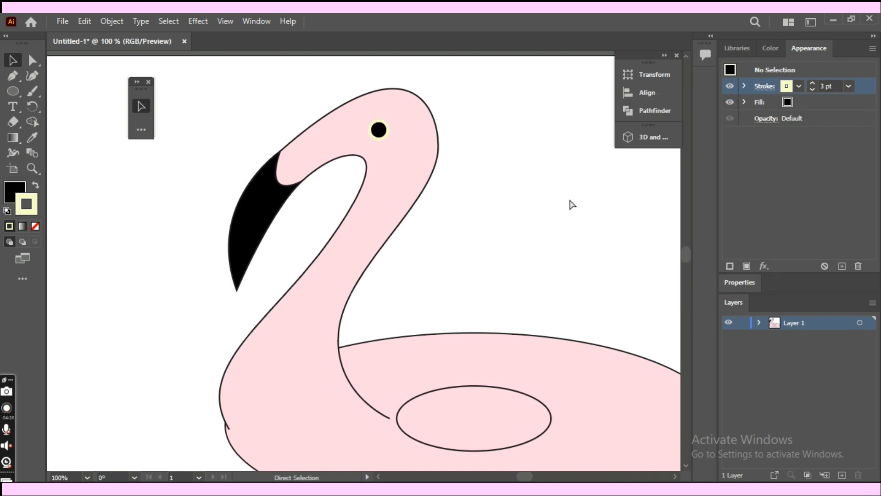
key("ctrl+minus")
left_click_drag(568, 194, 526, 114)
left_click_drag(253, 67, 409, 396)
left_click_drag(461, 307, 443, 374)
left_click(490, 230)
left_click_drag(490, 230, 482, 191)
left_click(316, 101)
key("a")
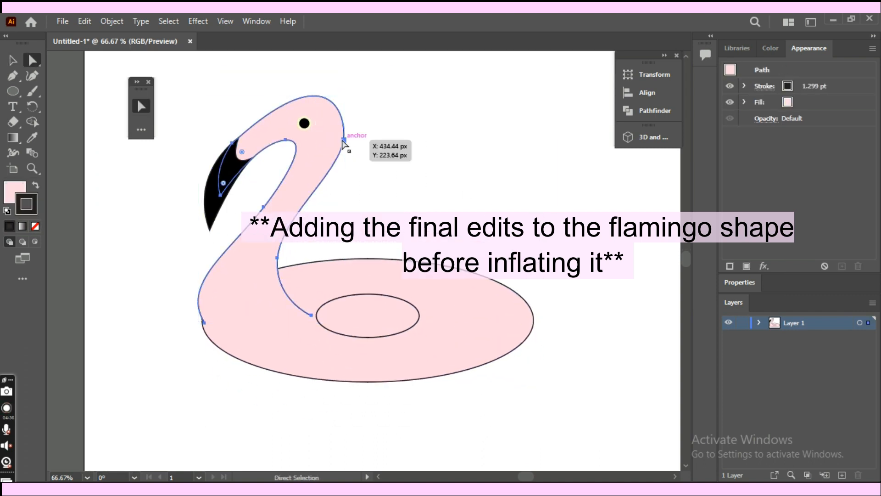
- Move the eye slightly up and left on the head
key("v")
left_click_drag(349, 85, 301, 118)
left_click(306, 123)
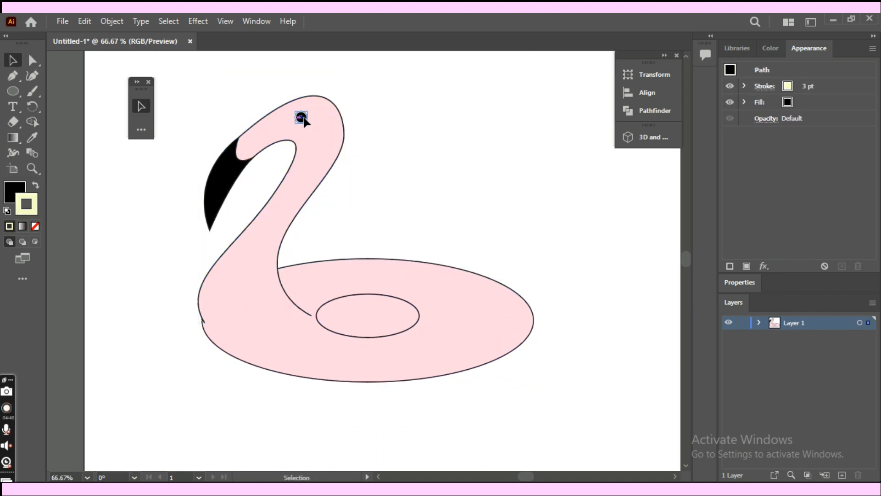
left_click(416, 185)
- Move the black beak slightly up and right, closer to the face
left_click_drag(232, 188, 227, 181)
left_click(294, 188)
key("a")
key("v")
left_click(368, 180)
left_click(454, 186)
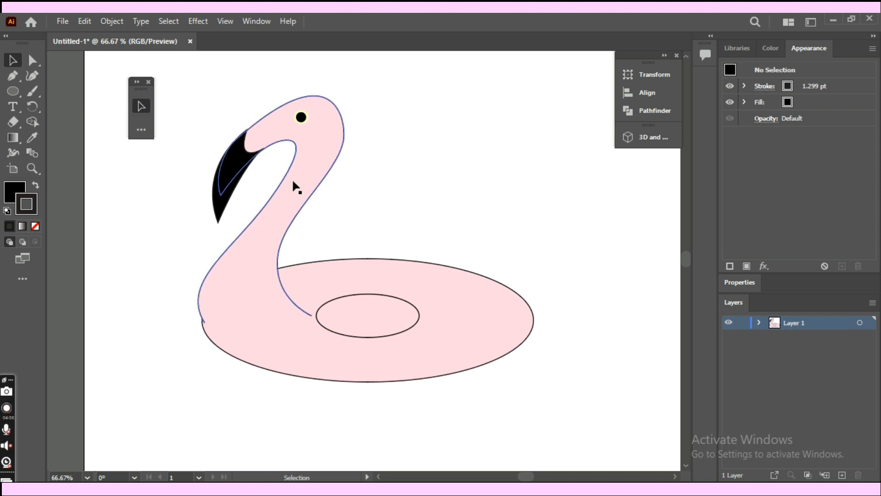
key("a")
key("ctrl+minus")
key("ctrl+minus")
key("ctrl+minus")
key("ctrl+minus")
key("ctrl+plus")
key("ctrl+plus")
key("ctrl+plus")
key("ctrl+plus")
key("v")
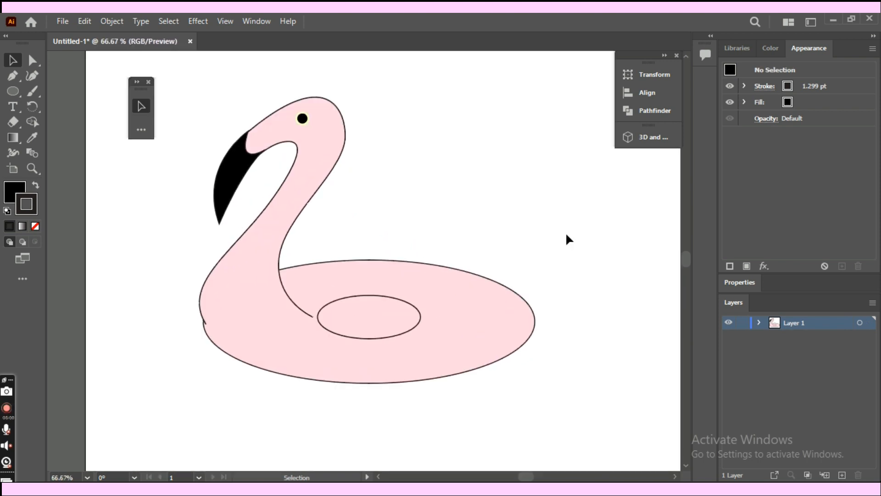
- Subtract the small inner oval from the large oval with Pathfinder Minus Front to cut the hole in the ring
left_click_drag(401, 340, 400, 340)
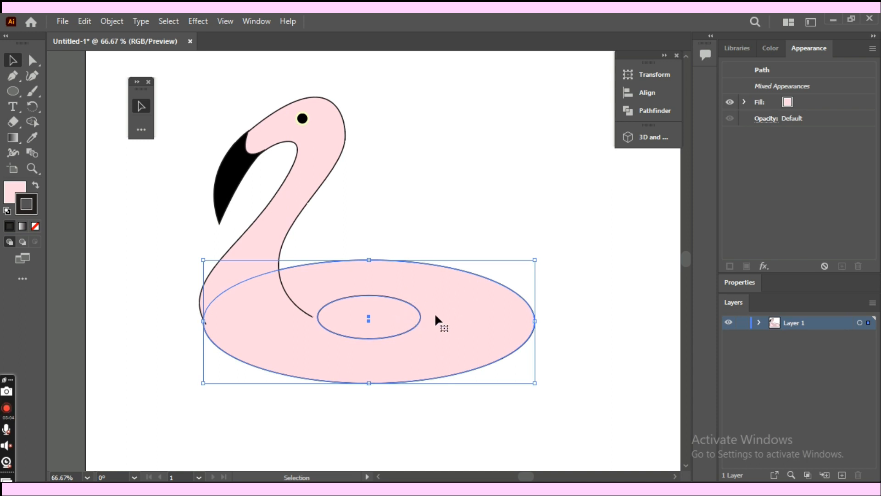
left_click(645, 112)
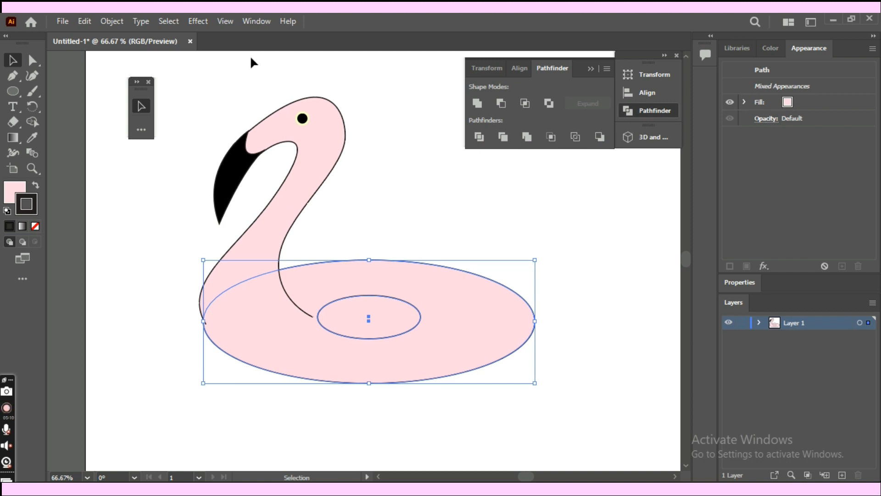
left_click(257, 22)
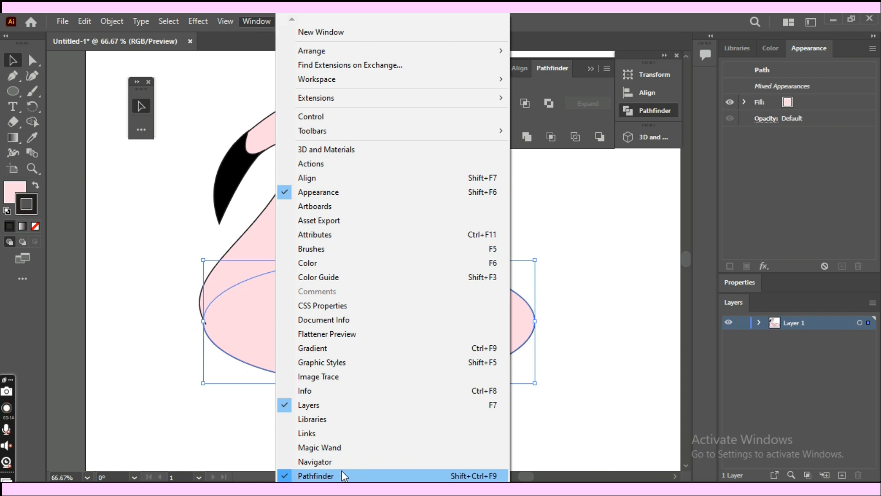
left_click(572, 422)
left_click(581, 391)
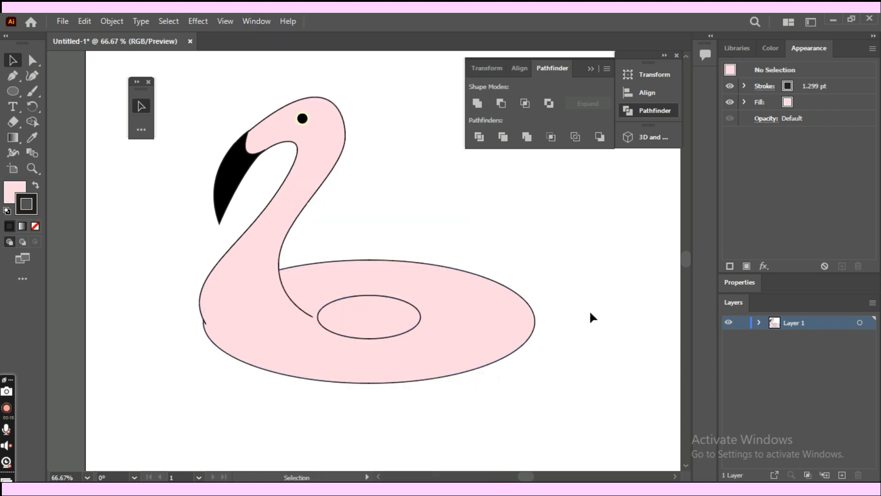
left_click(388, 322)
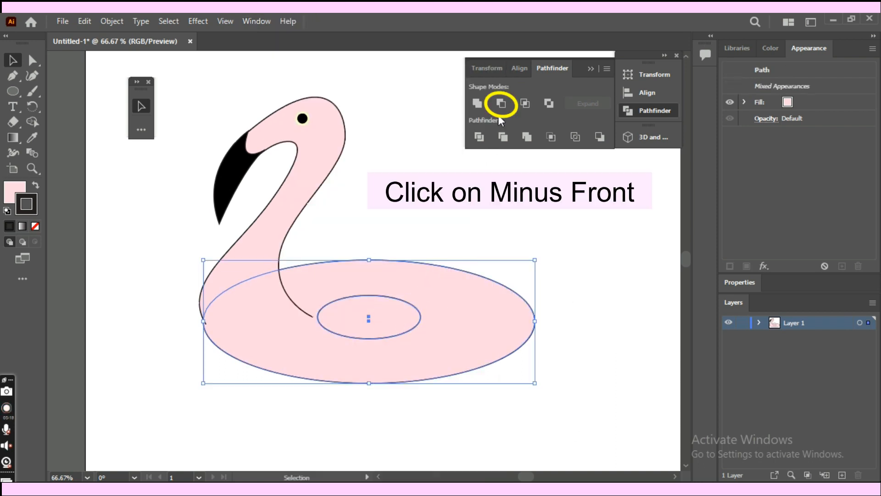
left_click(502, 104)
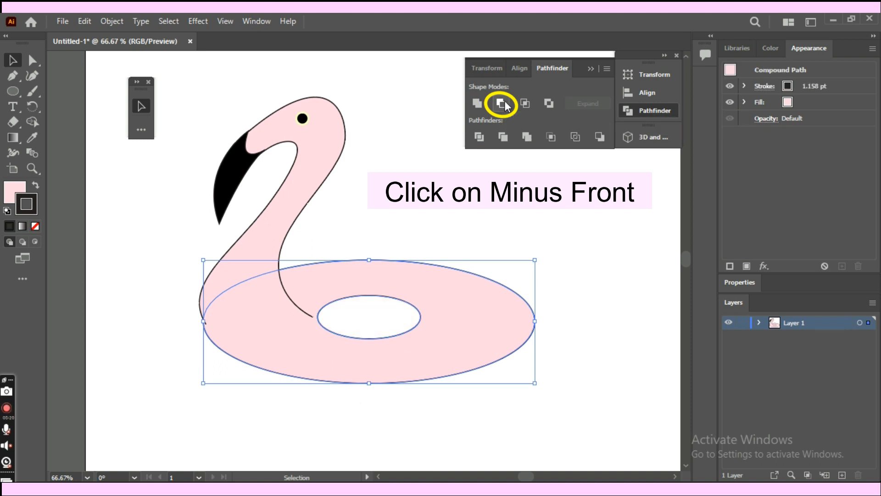
left_click(421, 161)
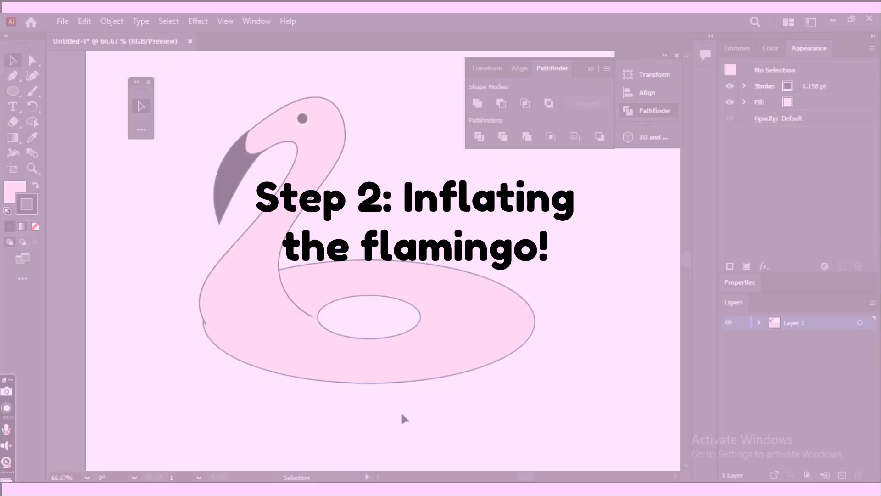
- Apply the 3D and Materials Inflate effect to the ring
left_click(429, 289)
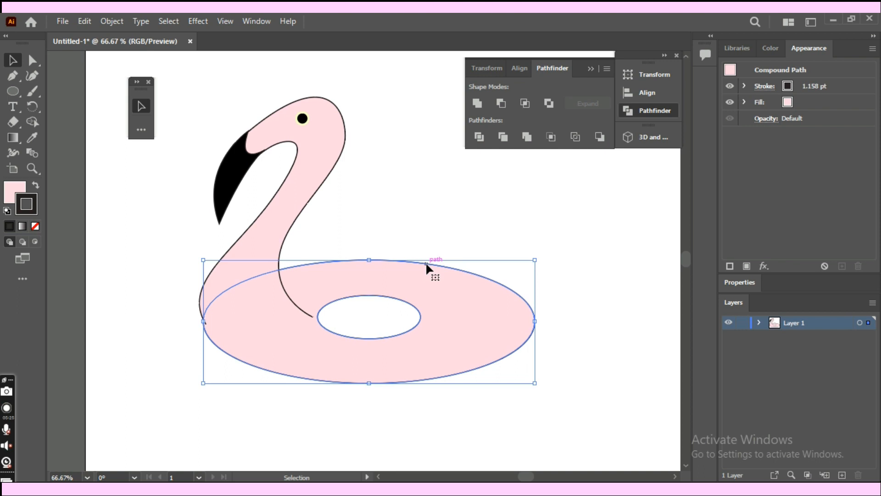
left_click_drag(430, 250, 433, 178)
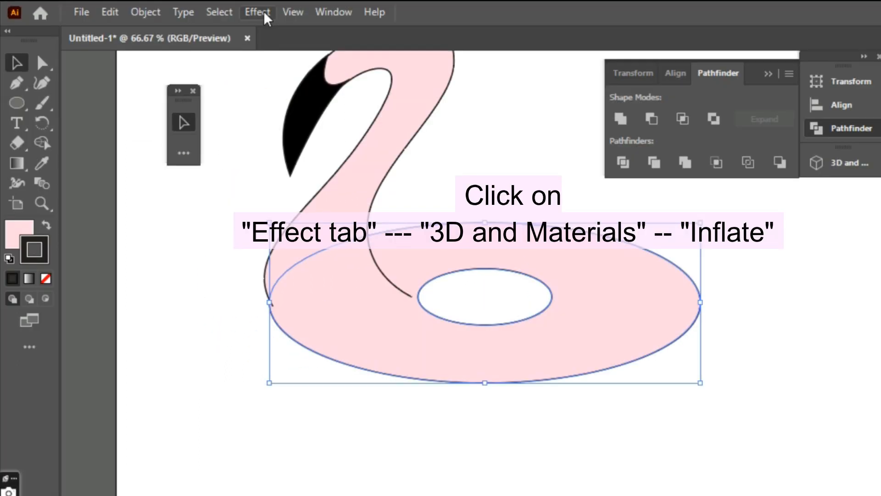
left_click(202, 21)
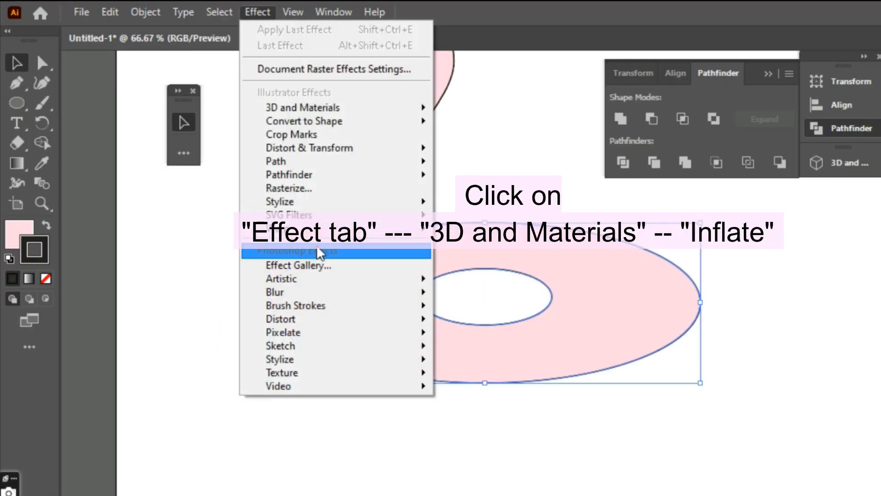
mouse_move(314, 111)
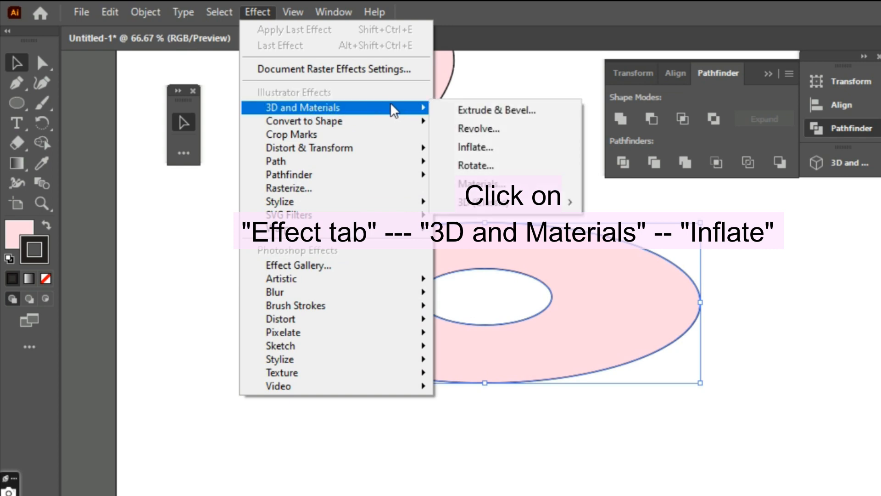
left_click(481, 148)
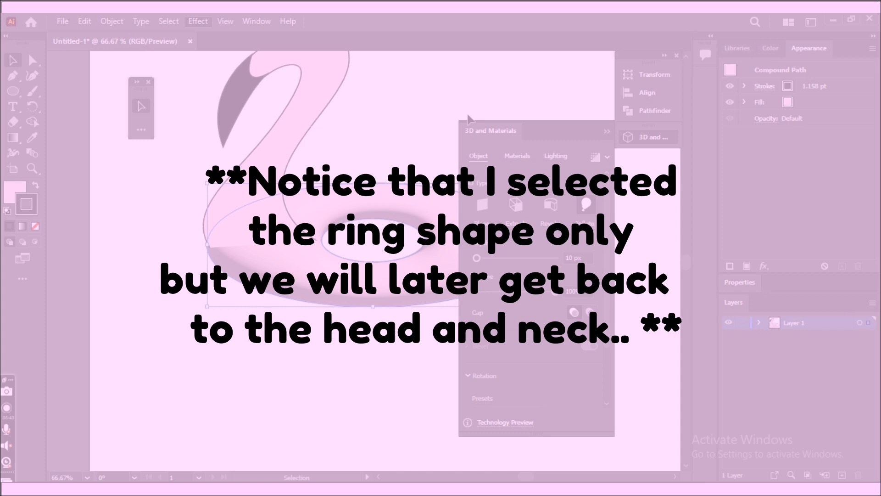
left_click_drag(440, 125, 422, 126)
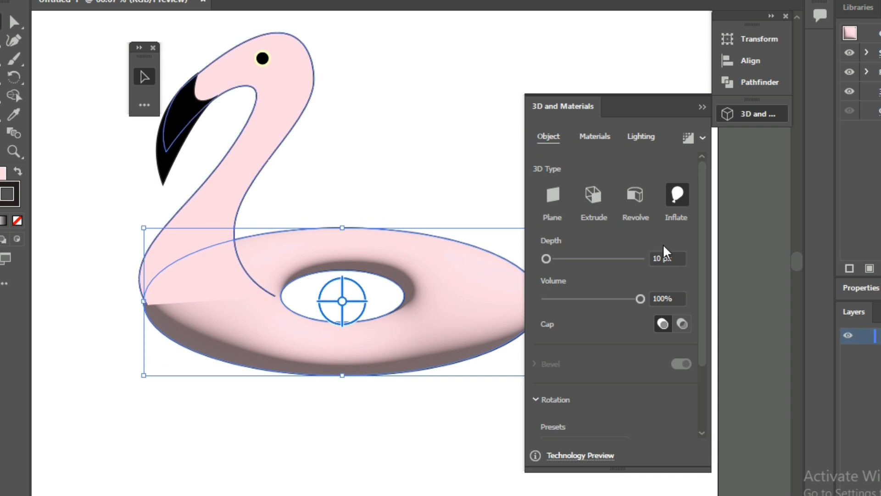
- Set the inflated ring's X-axis rotation to 44°, keeping the depth at 10 px and the volume at 100%
left_click(663, 258)
left_click(676, 299)
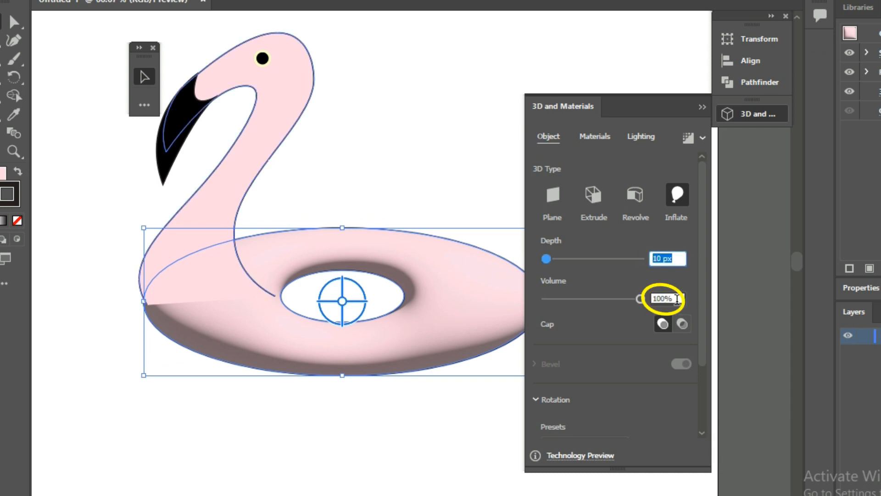
left_click_drag(700, 301, 709, 394)
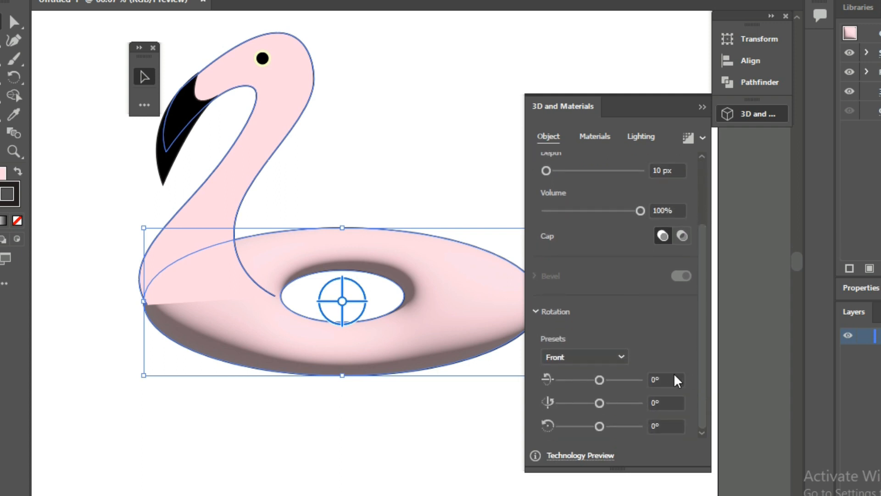
left_click(654, 379)
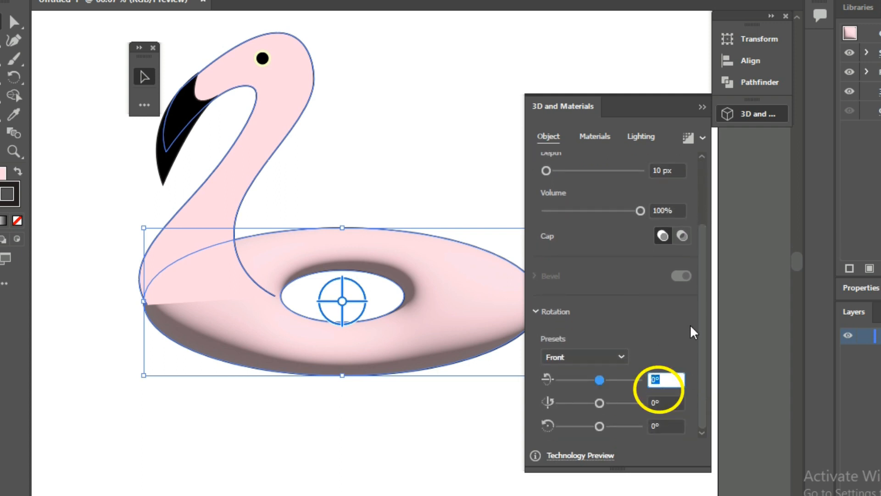
type("44")
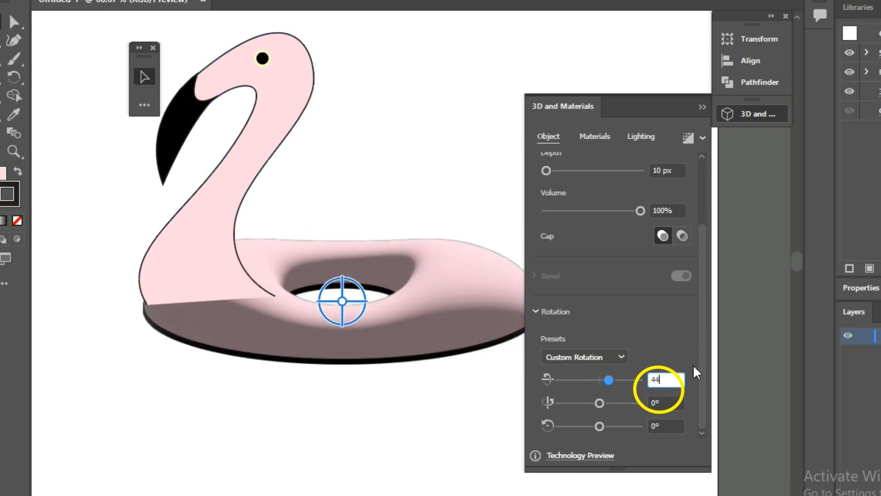
type(".1")
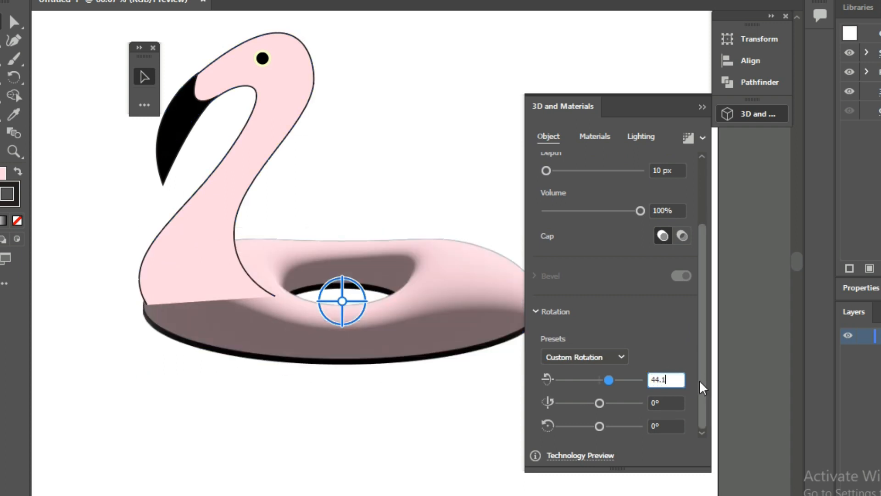
- Set the inflated ring's X-axis rotation to 44.1° and its Y-axis rotation to 0.9°
key("Return")
left_click(671, 401)
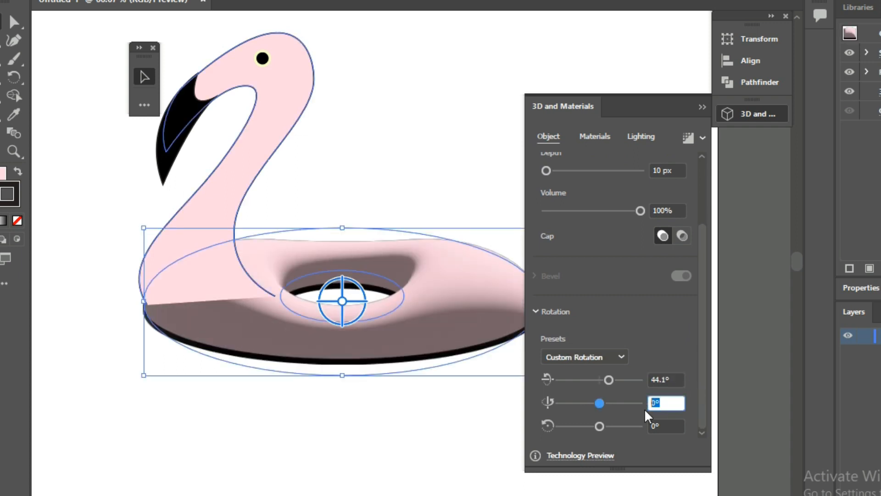
type("0.9")
key("Return")
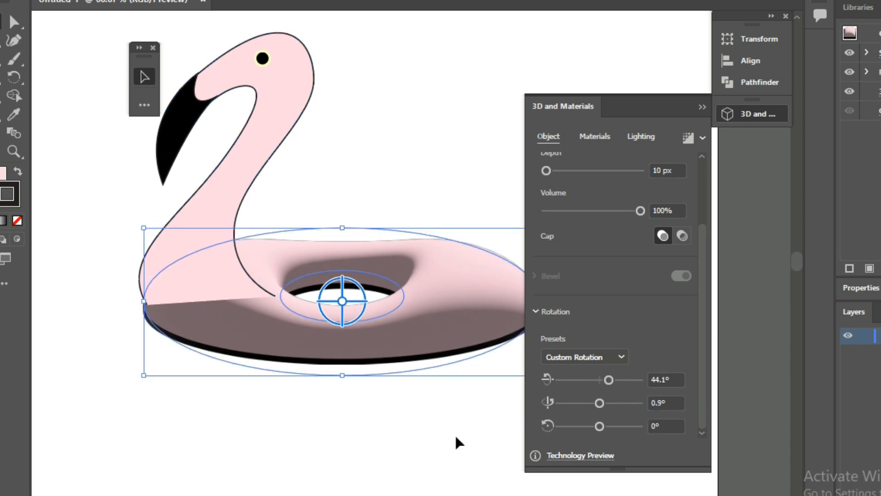
- Remove the black stroke from the inflated ring
left_click(455, 433)
left_click(455, 360)
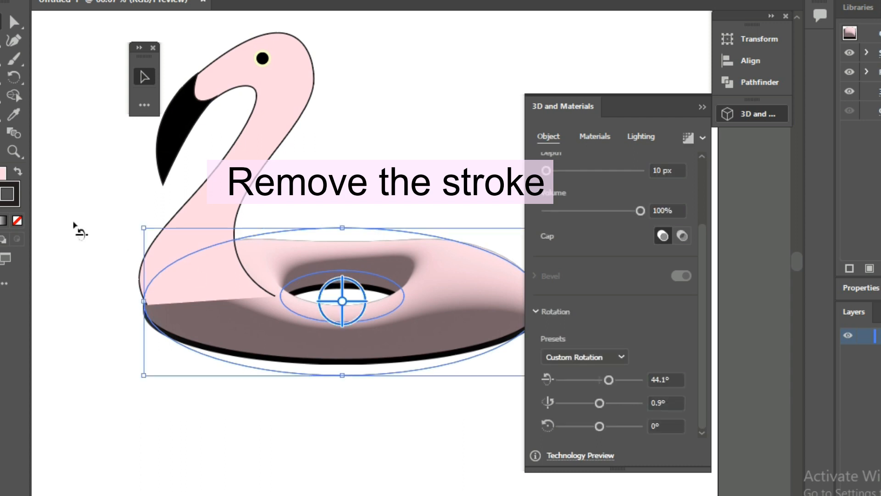
left_click(18, 220)
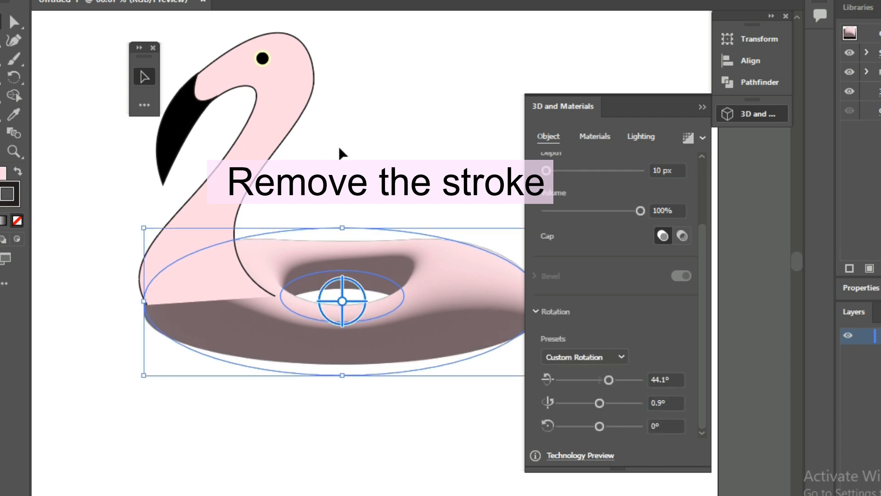
- Raise the Metallic property of the ring's default material to 0.33
left_click(601, 134)
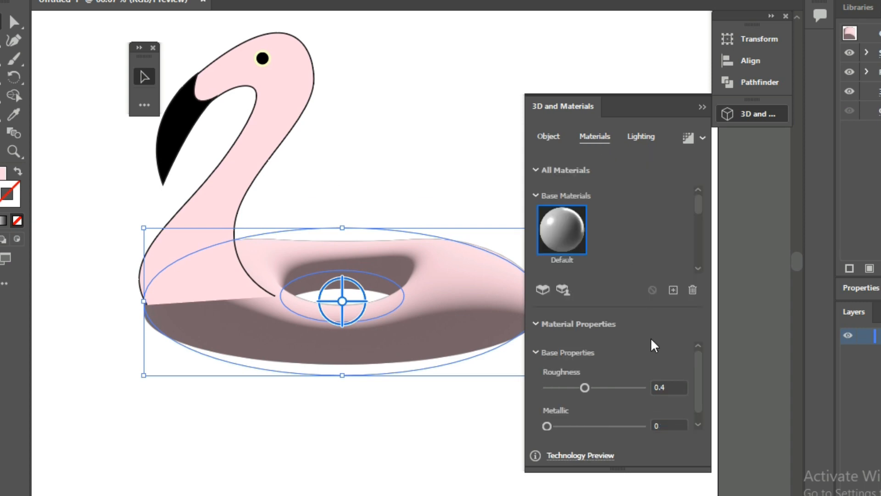
scroll(695, 410, "down", 1)
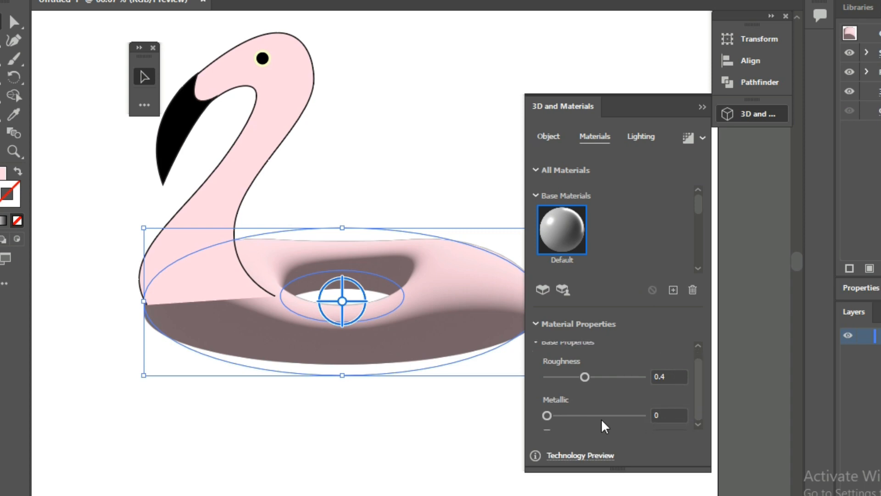
left_click(560, 415)
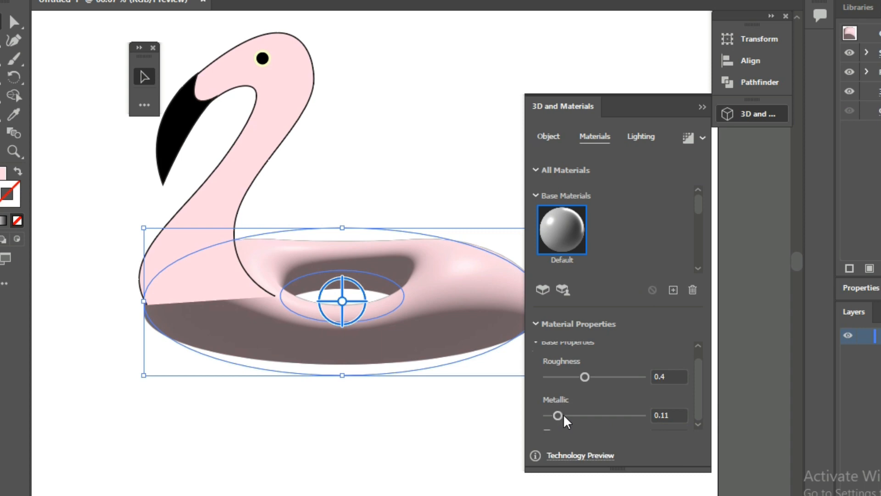
left_click_drag(564, 416, 579, 416)
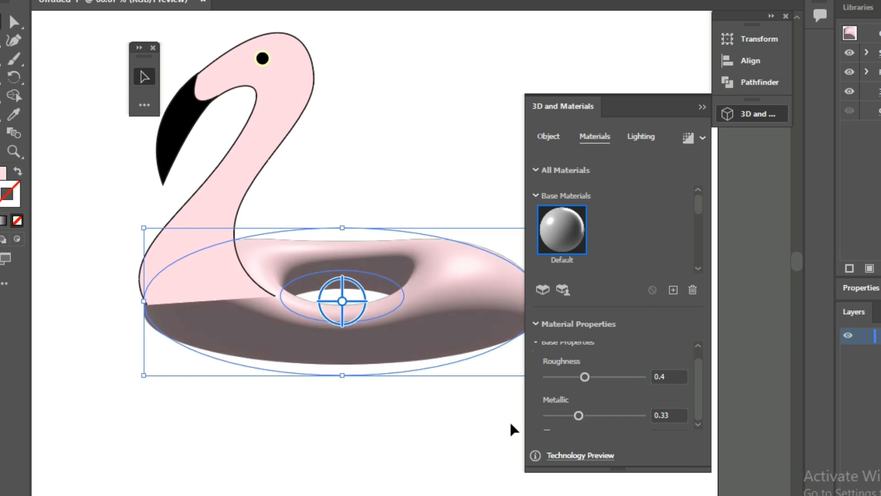
- Set the ring's main light to 119% intensity, 162° rotation and 71° height
left_click(636, 134)
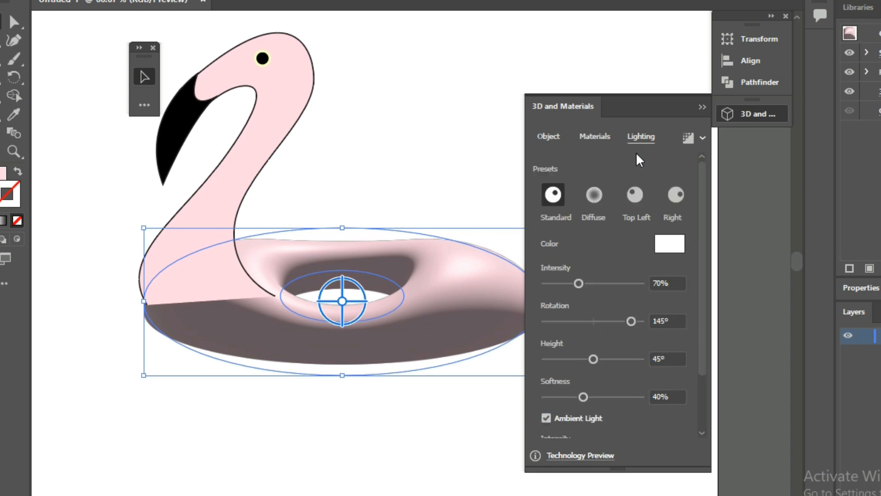
left_click(678, 282)
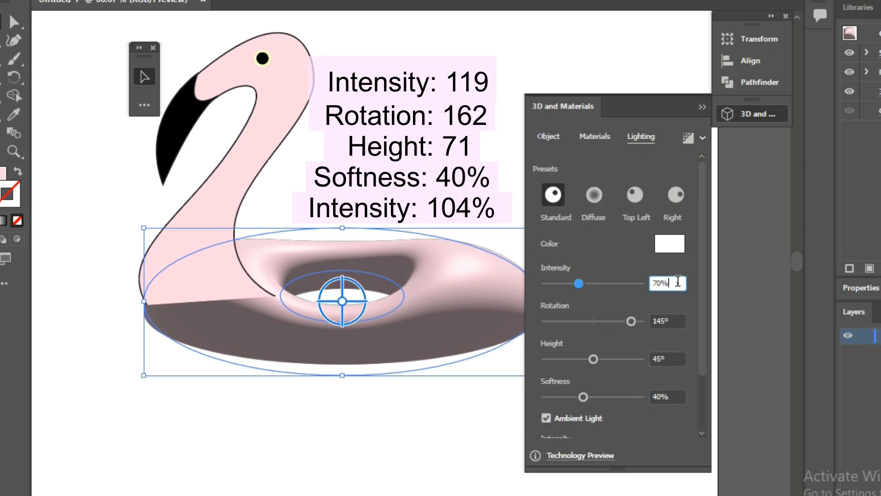
type("11")
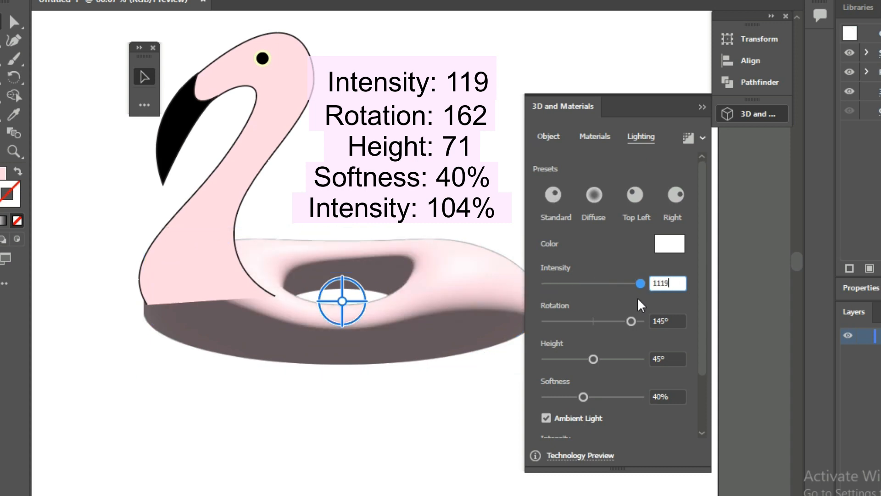
type("9")
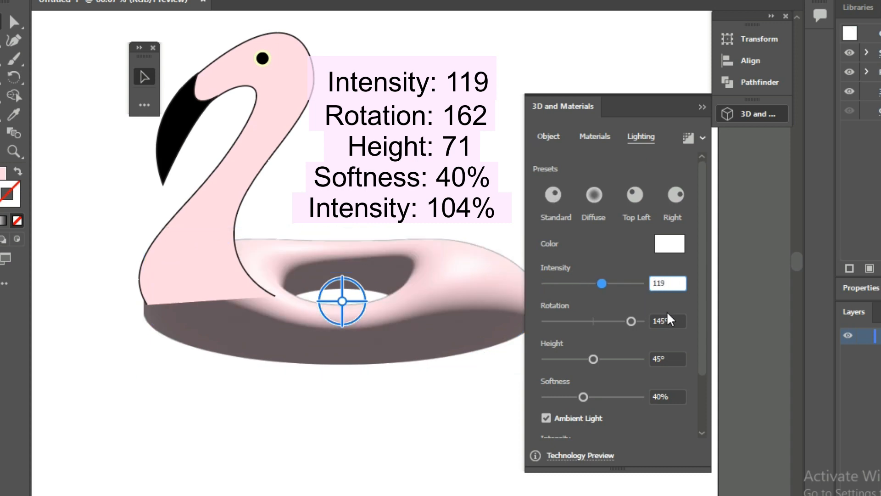
left_click(674, 321)
left_click_drag(677, 322, 648, 326)
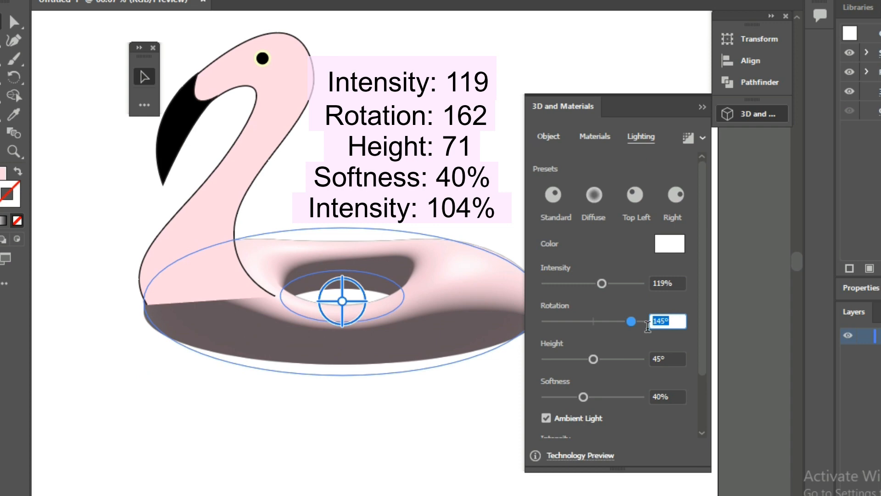
type("162")
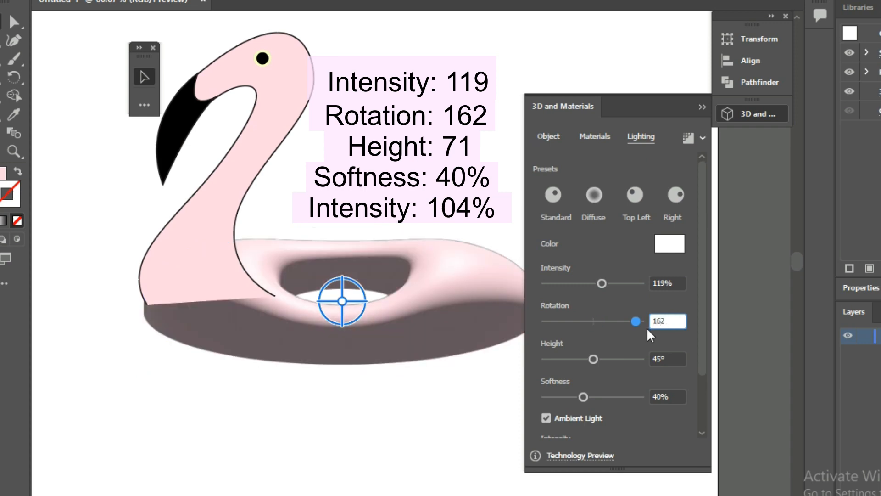
left_click_drag(677, 358, 652, 358)
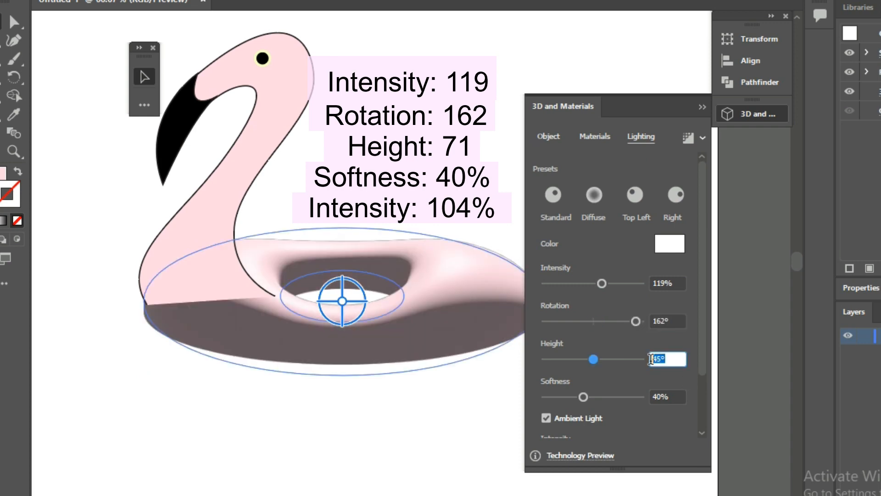
type("71")
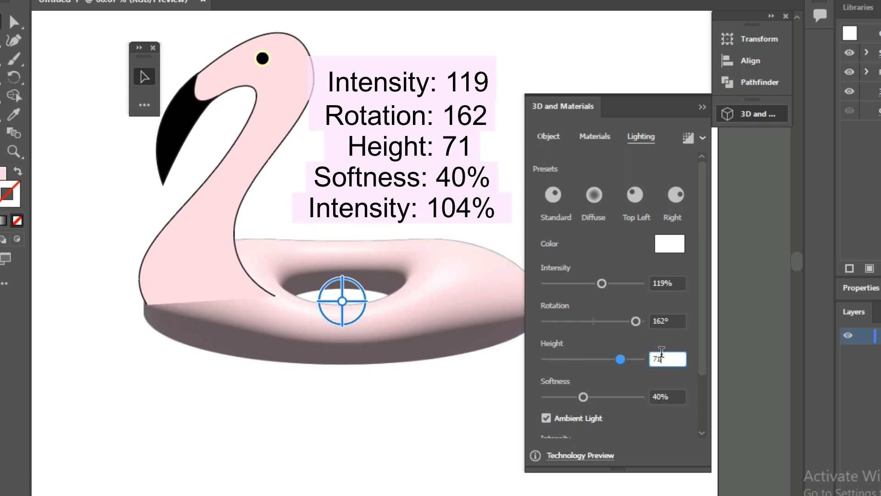
- Keep the light's softness at 40%, set the ambient light intensity to 104%, and collapse the 3D settings
left_click_drag(681, 394, 642, 396)
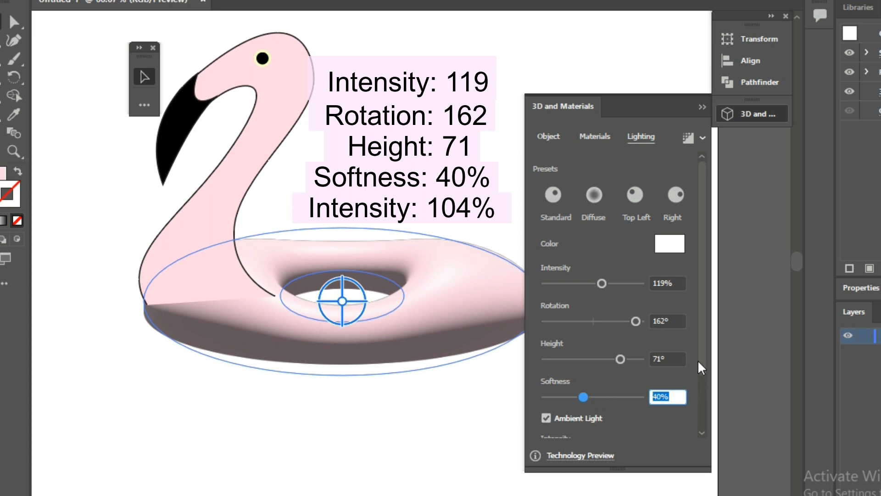
scroll(704, 388, "down", 3)
left_click(684, 382)
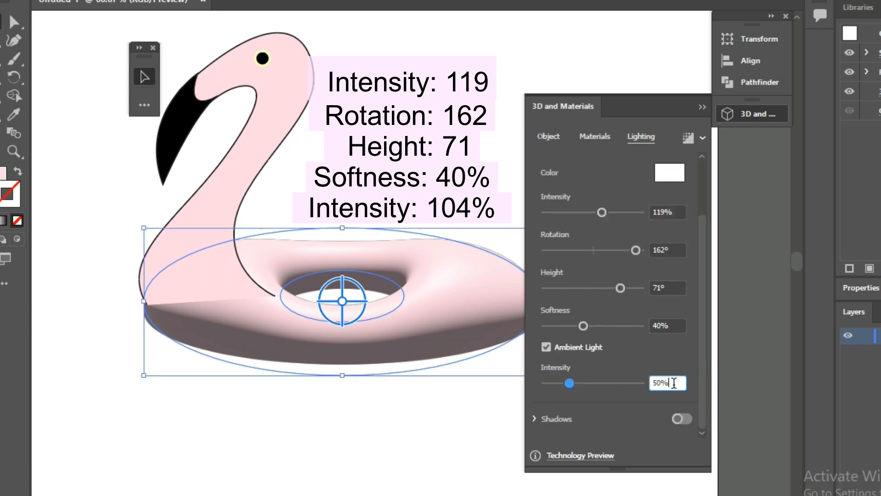
type("104")
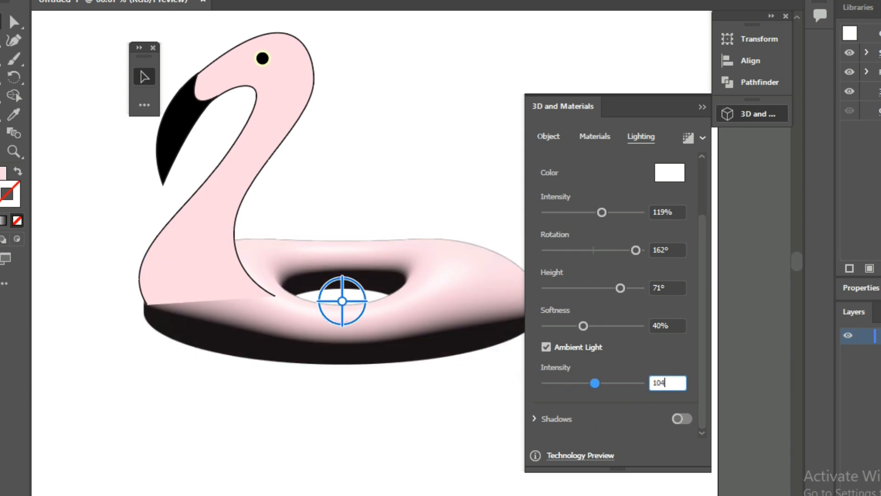
key("Return")
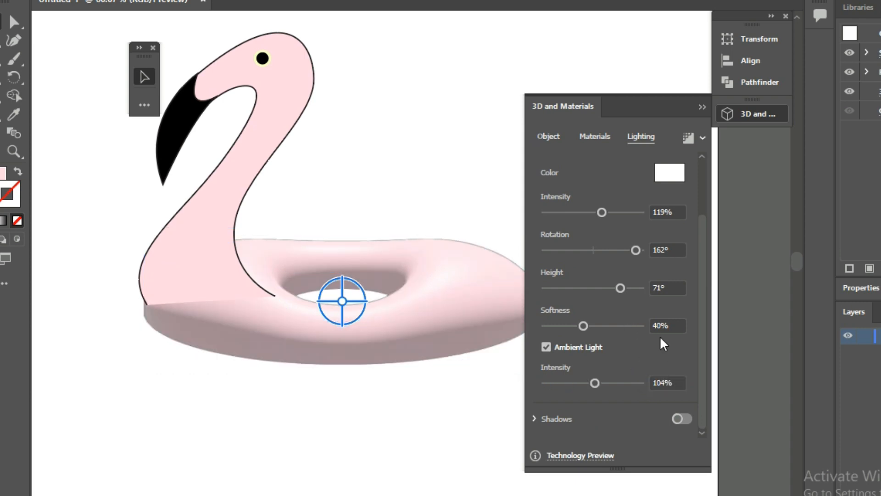
left_click(506, 178)
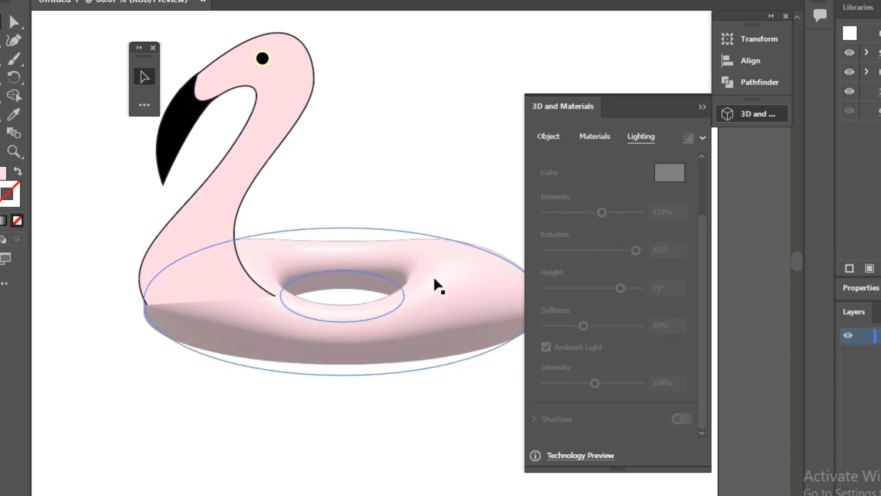
left_click(701, 107)
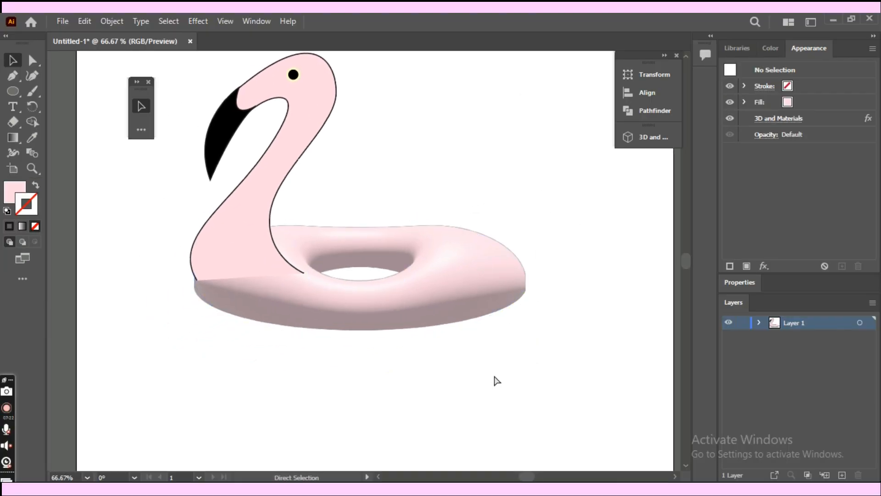
- Draw a pink curved underside with the Pen tool, from the ring's right edge down below it and up to its left edge
key("ctrl+equal")
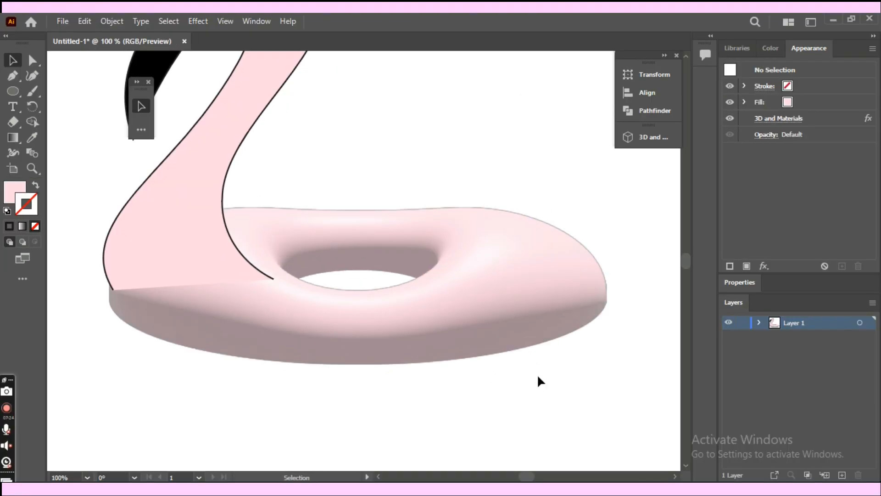
key("p")
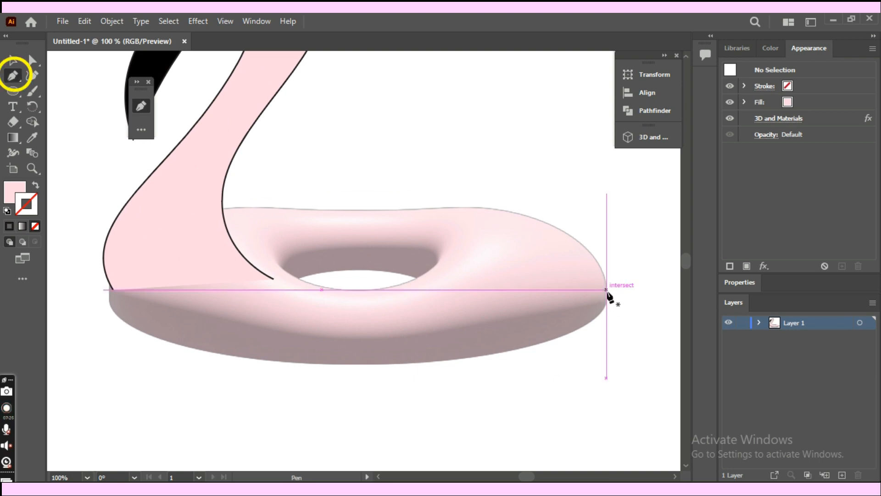
left_click(607, 290)
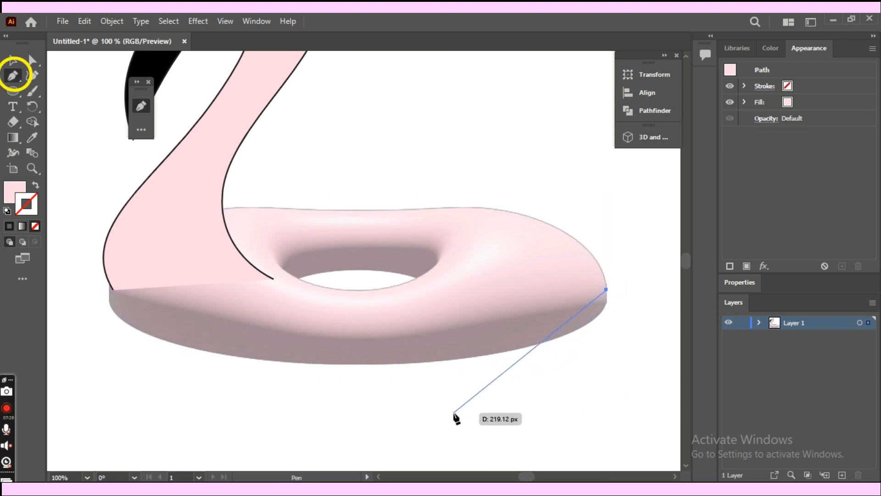
left_click_drag(454, 413, 285, 425)
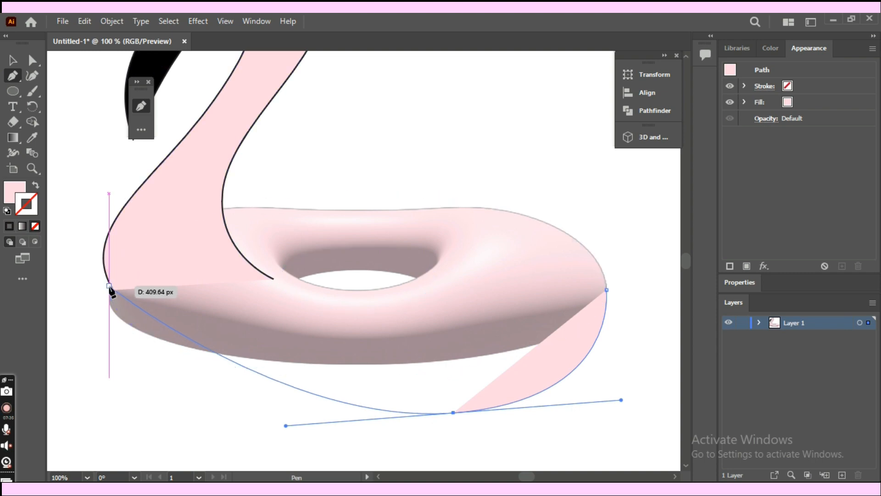
left_click_drag(110, 287, 109, 152)
key("v")
left_click(495, 438)
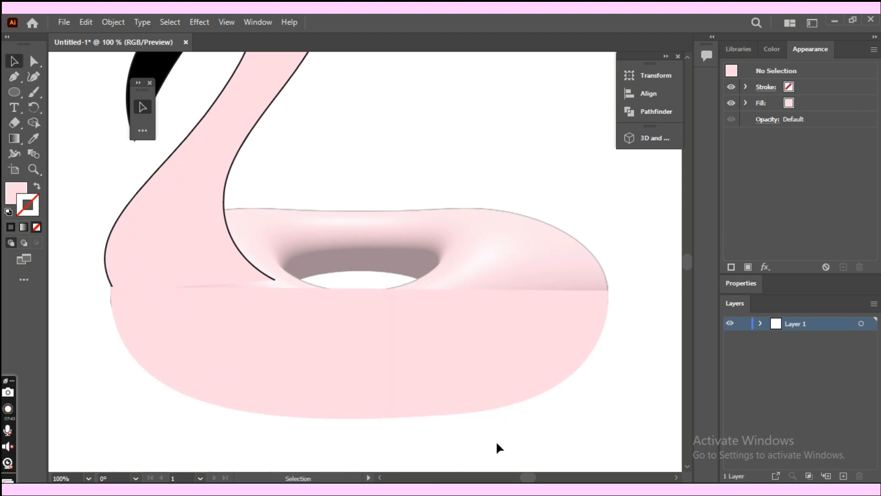
- Send the new pink underside shape to the back, behind the inflated ring and the neck
scroll(478, 448, "left", 4)
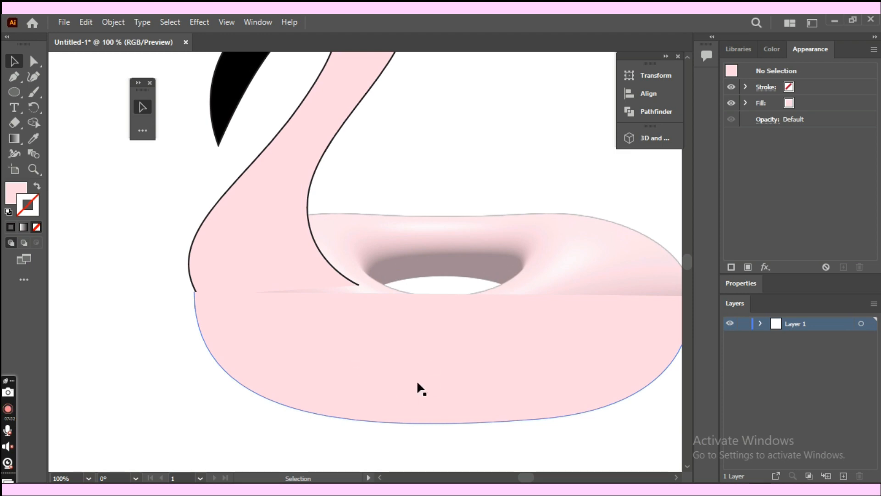
scroll(459, 404, "right", 3)
left_click(385, 343)
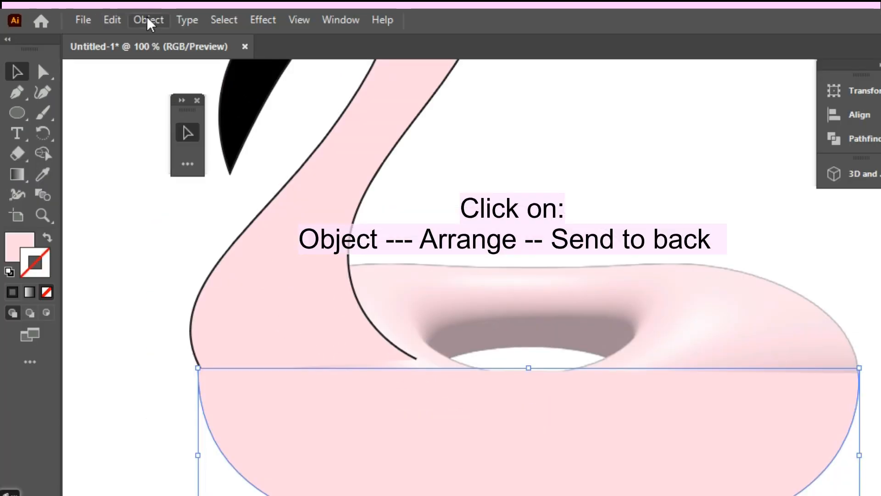
left_click(112, 22)
mouse_move(242, 55)
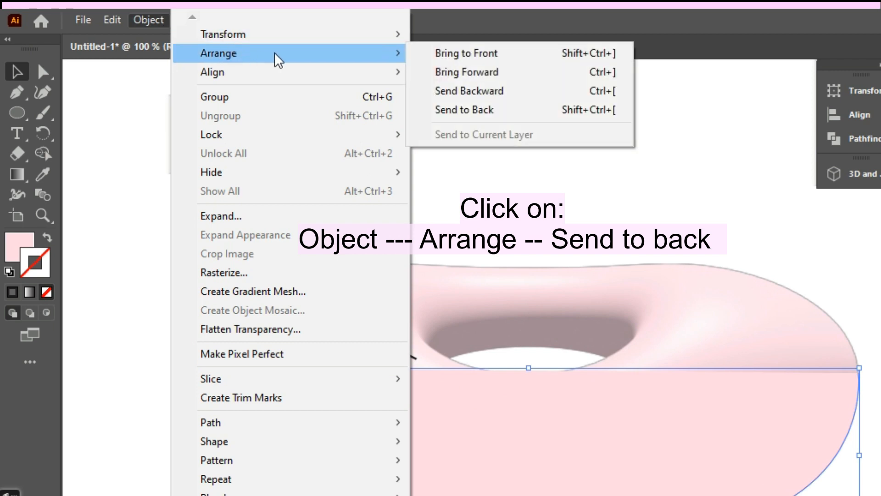
left_click(451, 113)
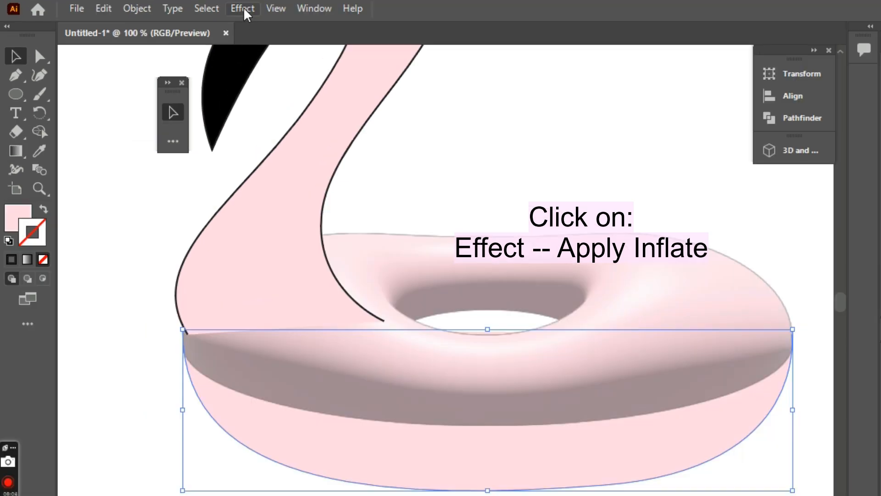
- Apply the last-used Inflate effect to the underside shape and deselect it
left_click(243, 7)
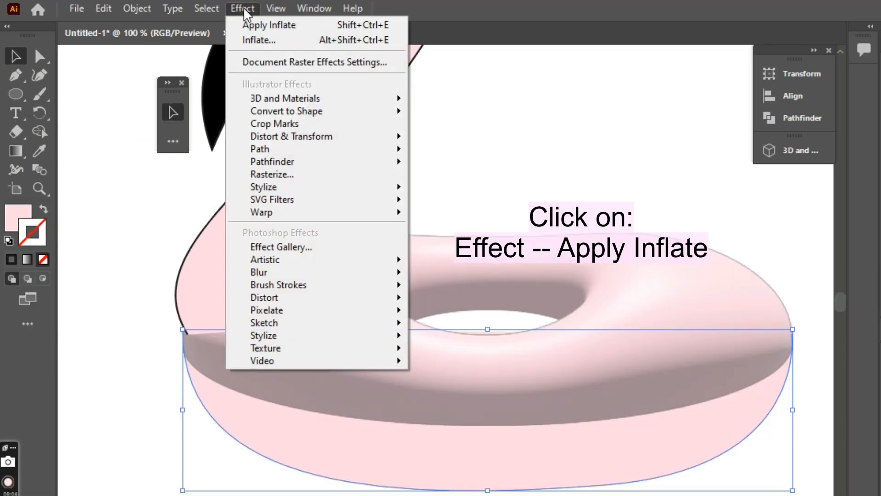
left_click(320, 26)
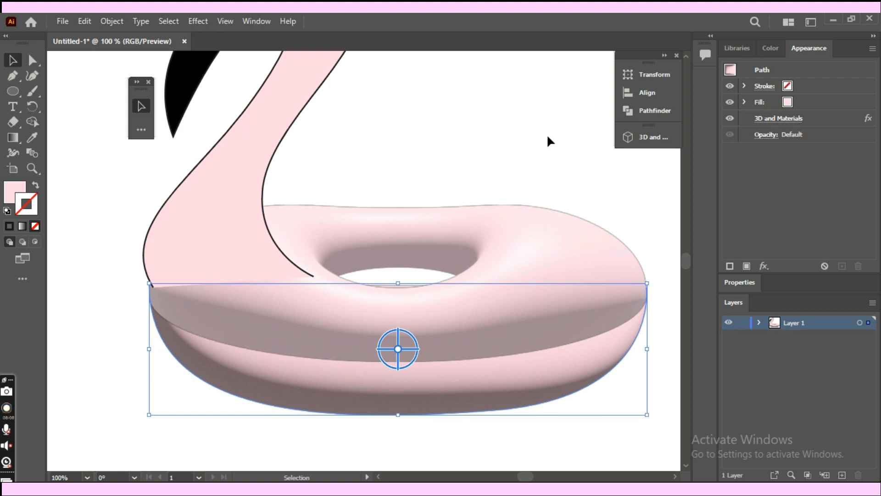
left_click(535, 122)
key("ctrl+minus")
key("ctrl+minus")
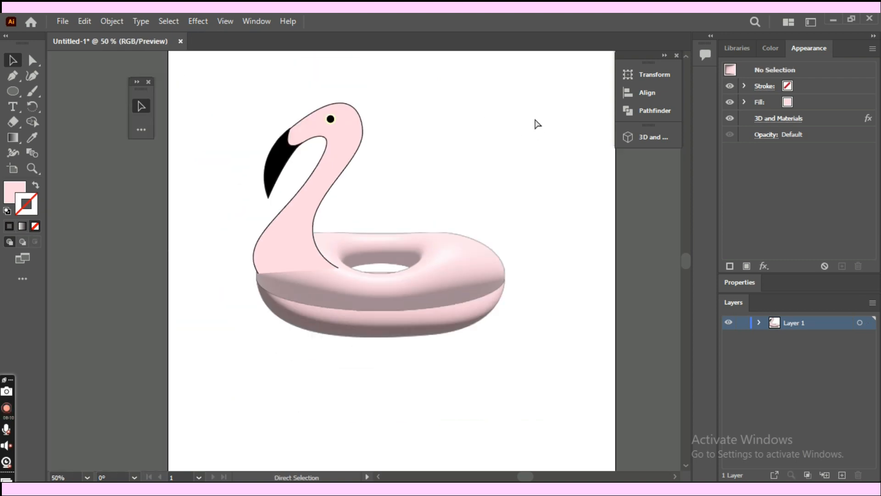
- Merge the underside shape and the inflated ring into one shape with Pathfinder Unite, and deselect the result
key("ctrl+plus")
left_click(500, 352)
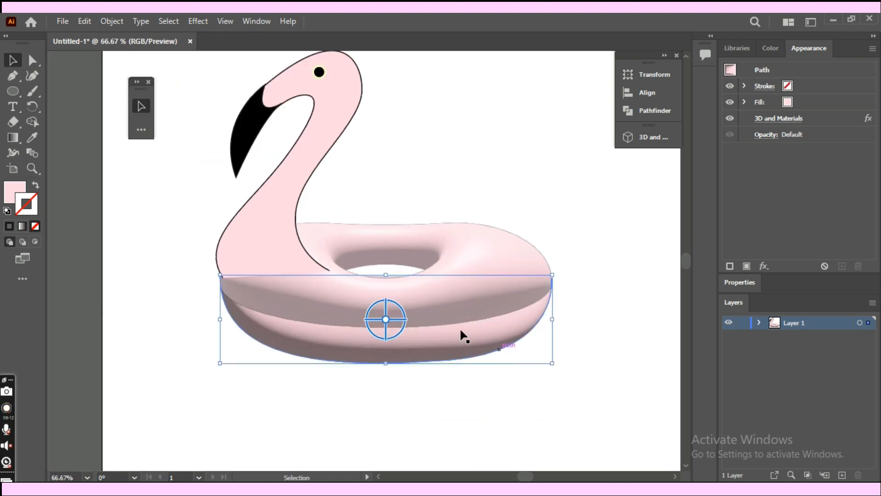
left_click(468, 243, "shift")
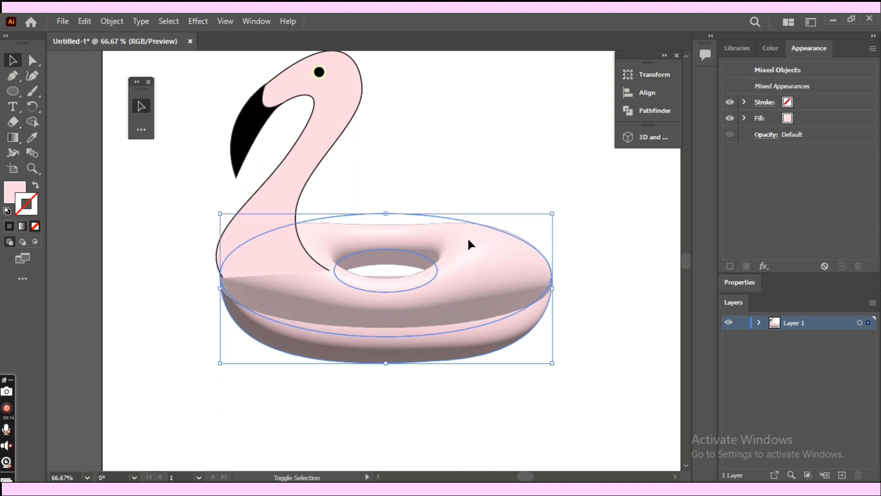
left_click(661, 111)
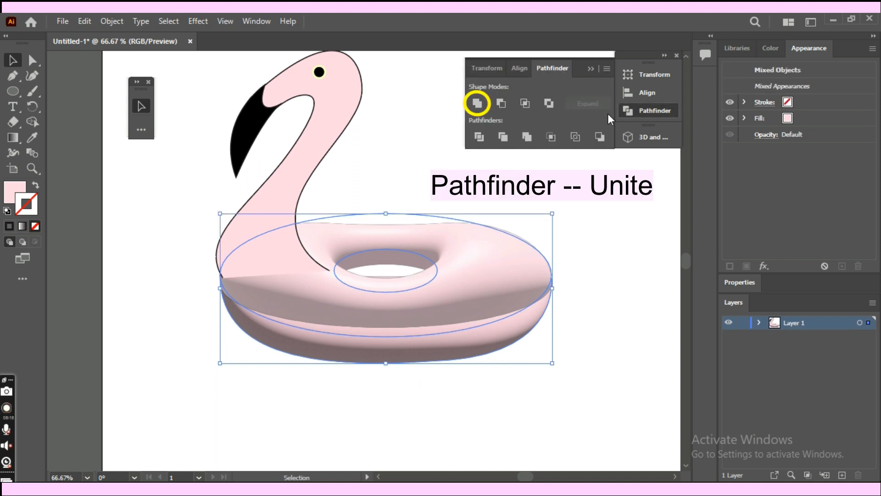
left_click(476, 104)
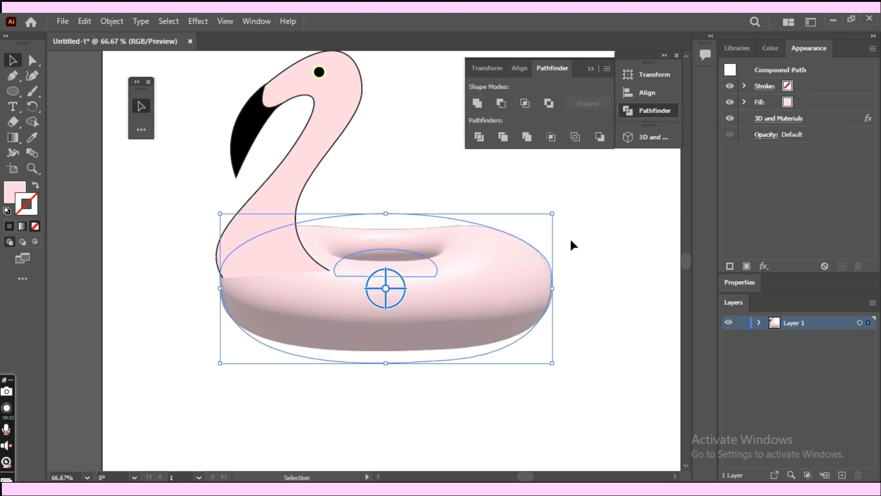
left_click(597, 382)
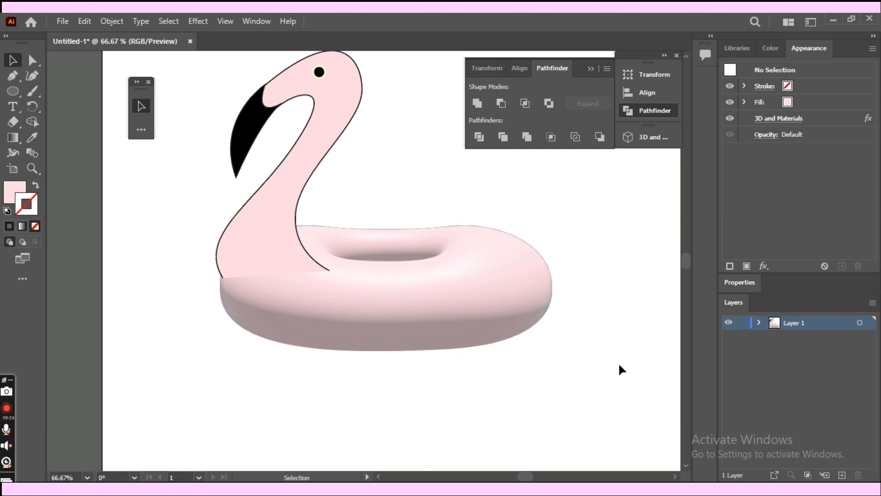
- Group the flamingo's neck, beak and eye, and apply the last-used Inflate effect to the group
key("space")
left_click_drag(622, 312, 632, 372)
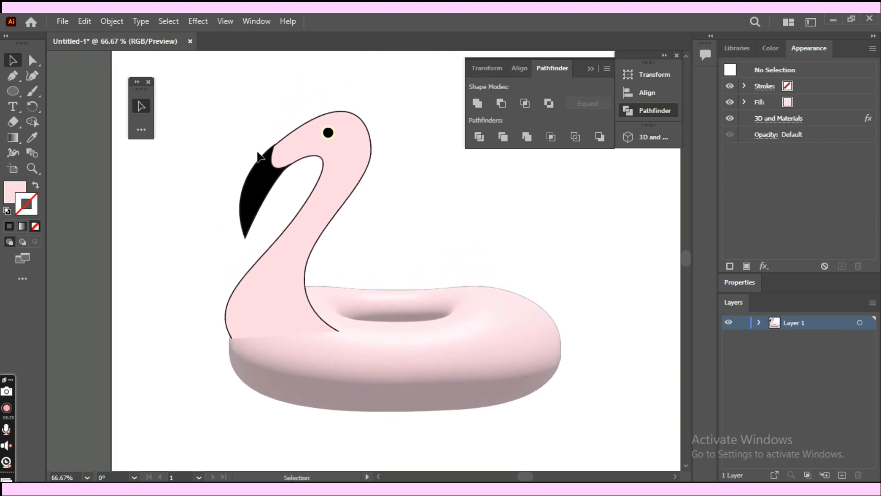
left_click_drag(229, 117, 332, 192)
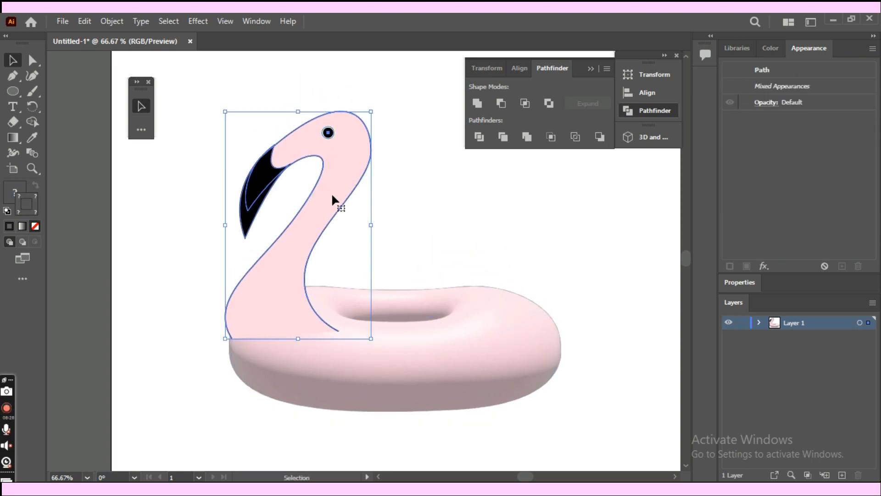
key("a")
key("v")
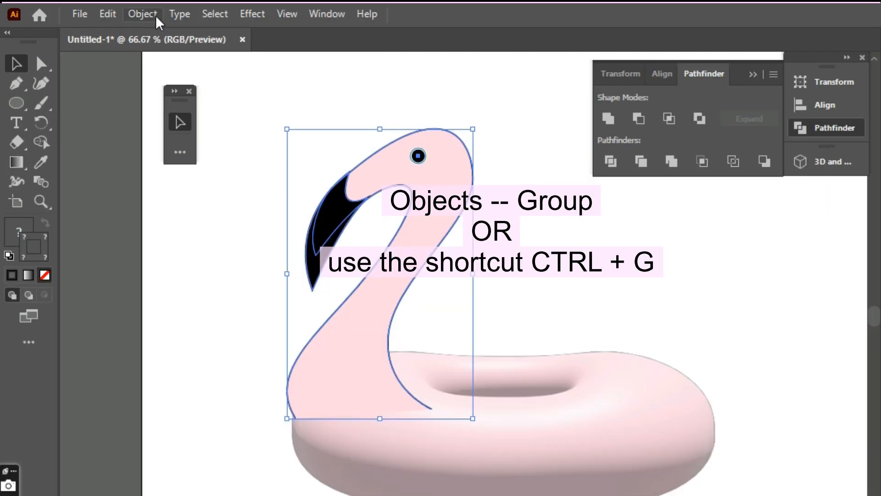
left_click(118, 22)
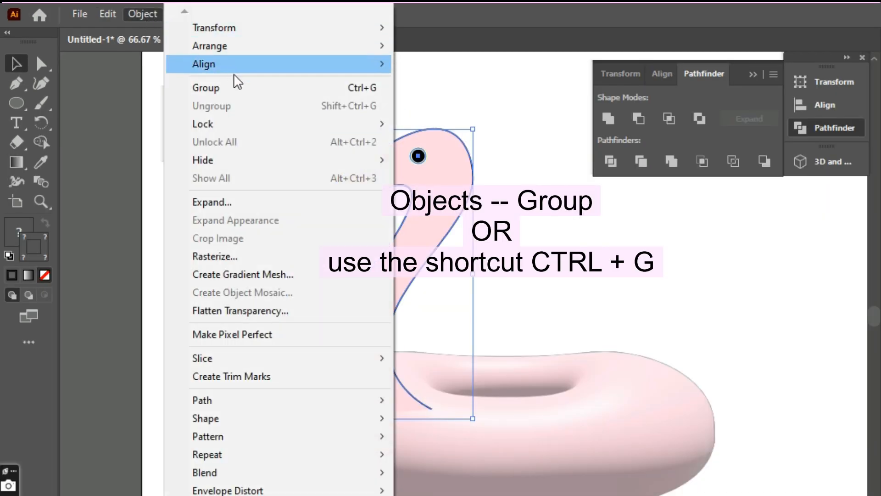
left_click(298, 90)
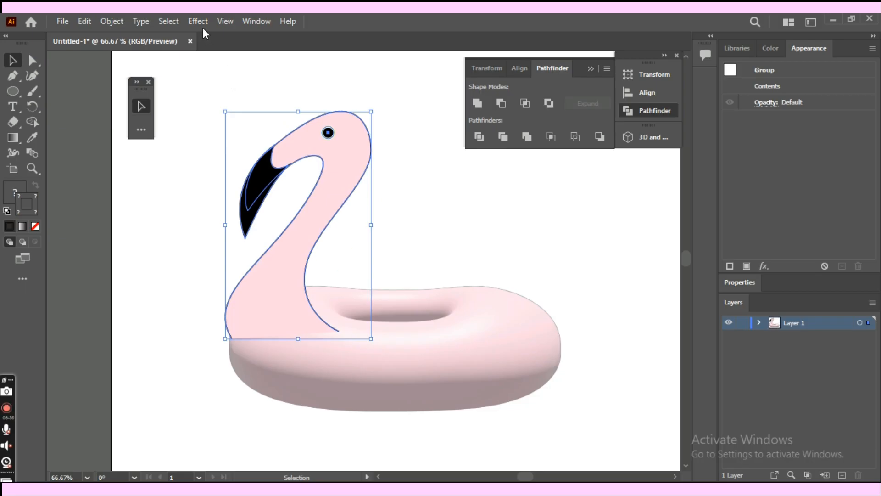
left_click(202, 26)
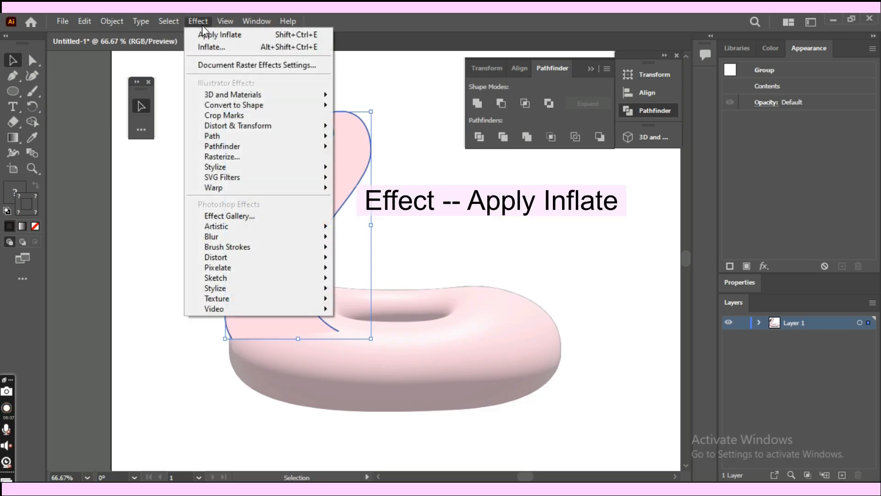
left_click(207, 36)
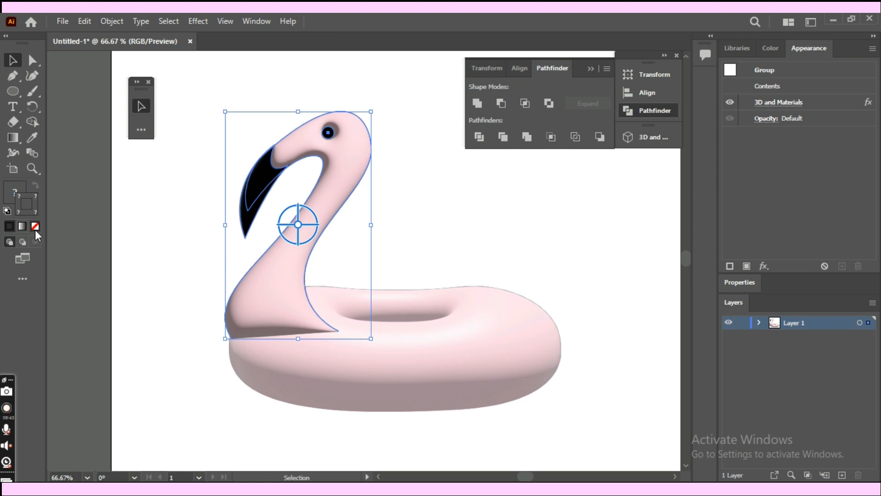
- Isolate the group, remove the black stroke from the neck shape, and leave isolation mode
left_click(103, 229)
left_click(349, 186)
double_click(294, 299)
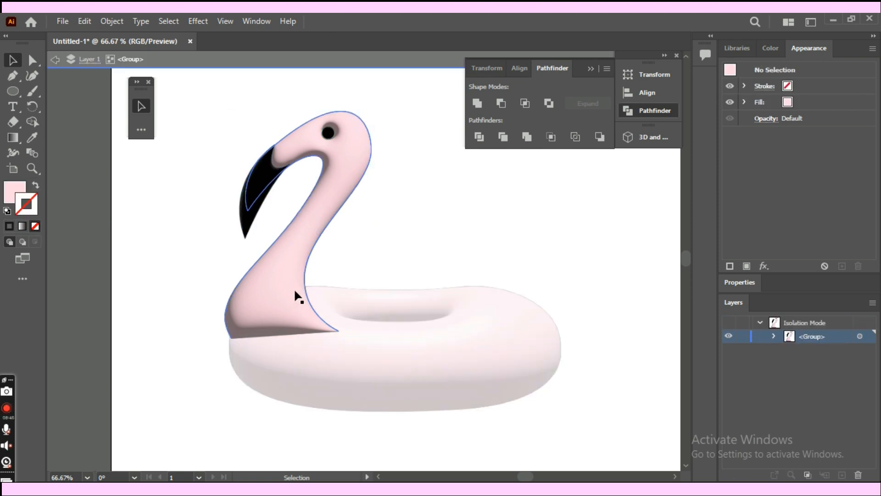
left_click(39, 227)
double_click(134, 244)
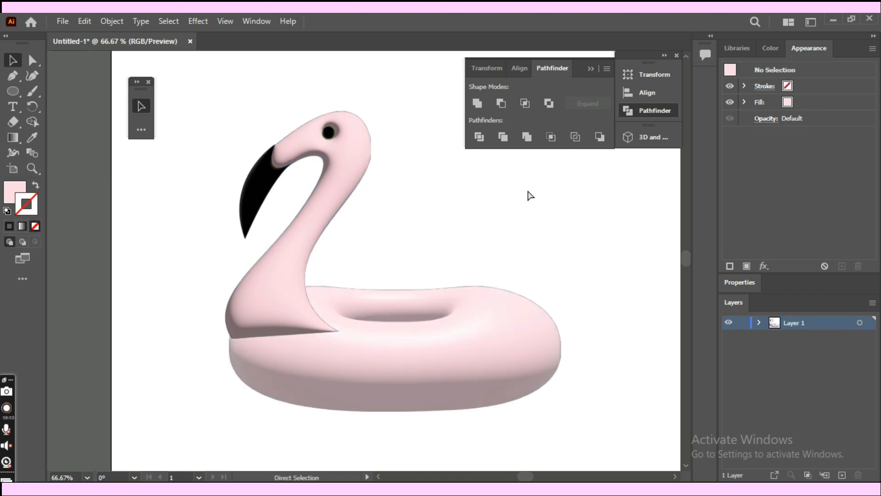
- Inside the isolated group, shift the neck base's left corner slightly up and redirect its upper handle to make the side steeper
key("ctrl+plus")
scroll(83, 108, "up", 3)
left_click_drag(327, 166, 334, 145)
scroll(343, 244, "down", 5)
scroll(342, 245, "left", 3)
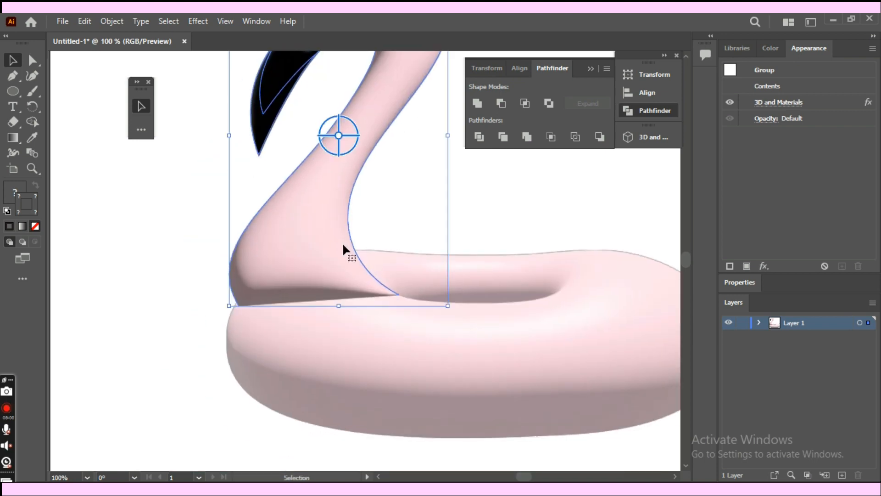
left_click(191, 332)
key("ctrl+plus")
key("ctrl+plus")
scroll(191, 332, "left", 7)
scroll(190, 331, "down", 1)
double_click(379, 226)
key("a")
left_click_drag(272, 330, 277, 307)
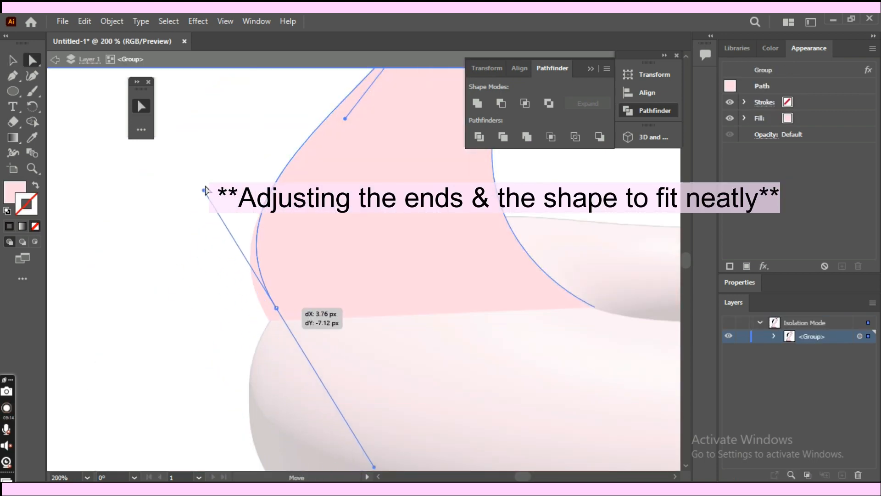
left_click_drag(204, 190, 304, 105)
key("ctrl+minus")
key("ctrl+minus")
key("ctrl+minus")
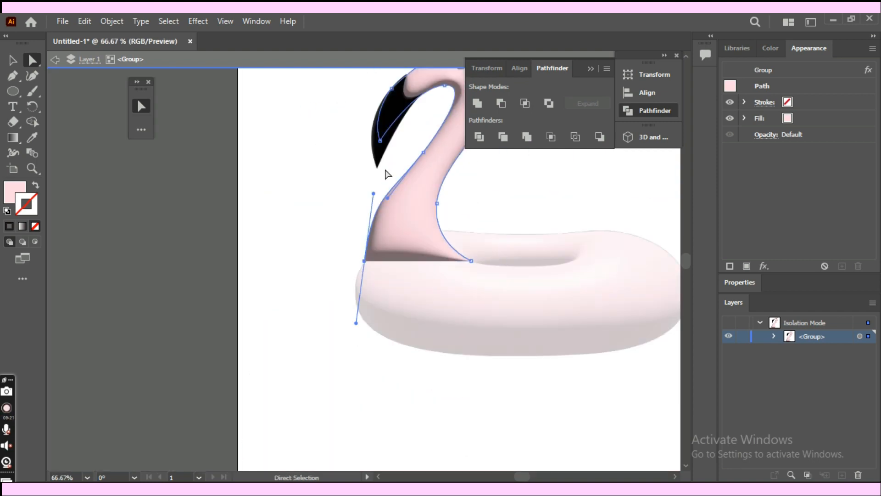
- Move the neck's lower-left anchor outward and extend the path with the Pen tool down to the ring's left edge
key("ctrl+plus")
key("ctrl+plus")
left_click_drag(367, 261, 354, 255)
key("p")
left_click(355, 257)
left_click(344, 318)
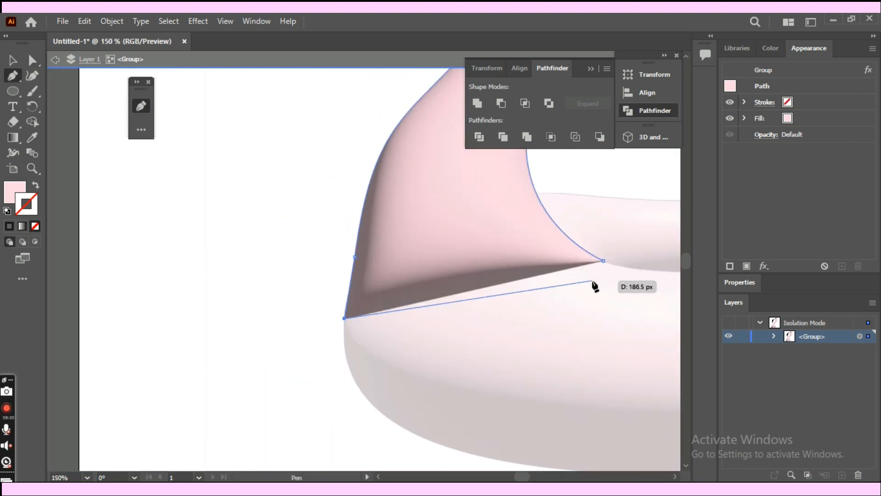
- Try lowering the neck base's right corner to level it with the left corner
key("v")
key("a")
left_click_drag(604, 261, 602, 319)
key("v")
left_click(220, 335)
key("ctrl+minus")
key("ctrl+minus")
key("ctrl+minus")
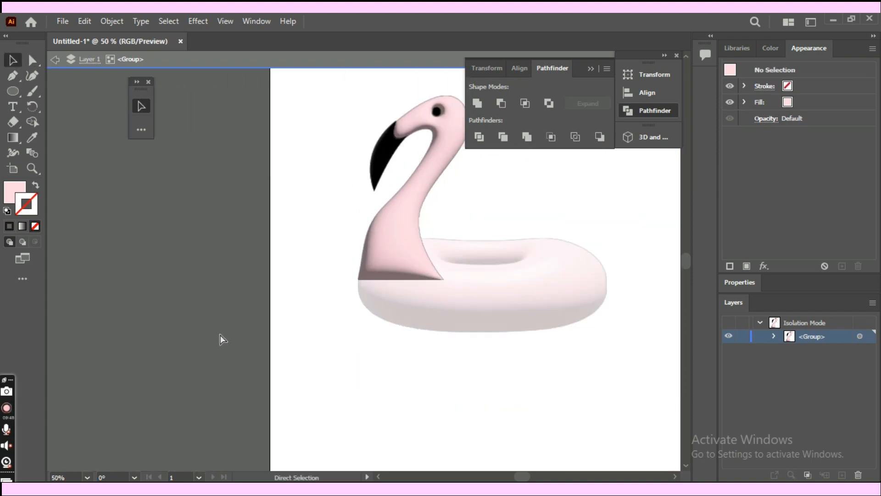
- Leave isolation mode and nudge the neck base's left corner slightly inward with Direct Selection
key("ctrl+plus")
left_click_drag(470, 283, 465, 267)
left_click_drag(404, 331, 322, 397)
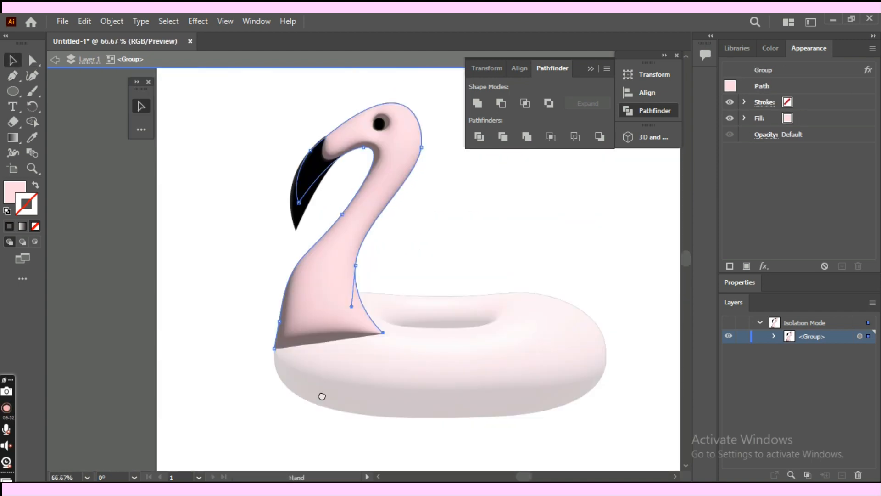
left_click(499, 248)
left_click(380, 202)
key("Escape")
left_click_drag(363, 239, 362, 235)
left_click_drag(423, 216, 418, 218)
key("a")
key("ctrl+equal")
key("ctrl+equal")
left_click_drag(357, 279, 345, 202)
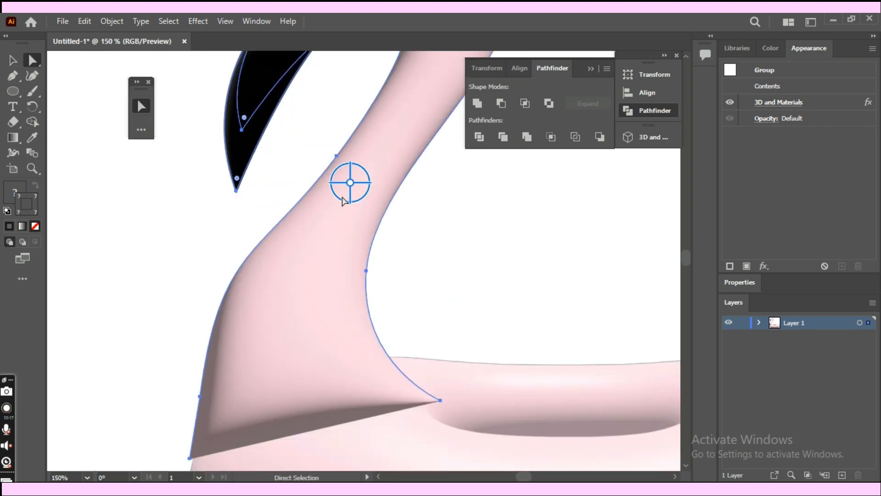
left_click(336, 156)
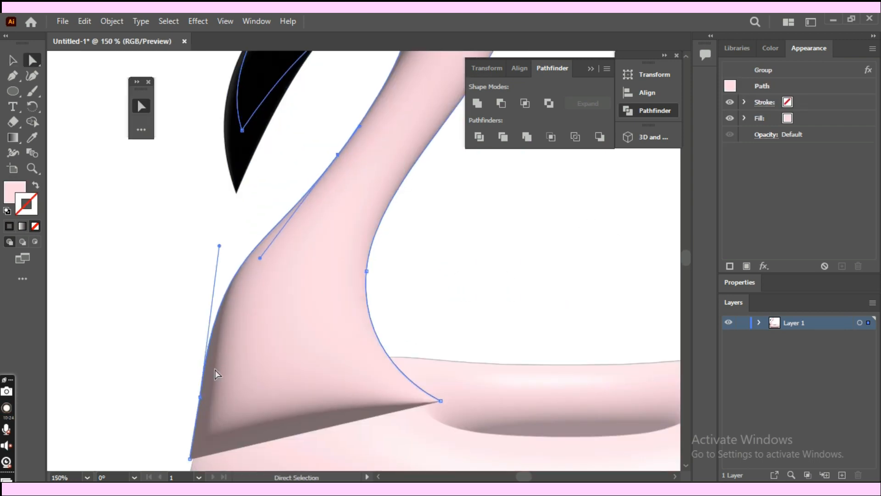
left_click_drag(190, 458, 195, 458)
left_click(267, 330)
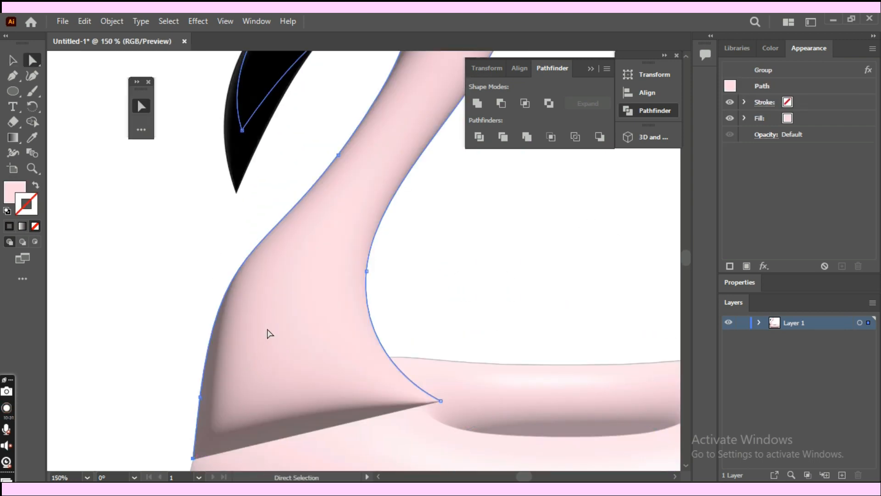
- Move the neck base's left corner about 10 px right and 25 px up, shift its right corner slightly inward, and raise the left-side anchor
key("ctrl+minus")
key("ctrl+minus")
key("ctrl+minus")
key("ctrl+equal")
left_click_drag(451, 256, 353, 335)
key("v")
double_click(310, 290)
key("ctrl+equal")
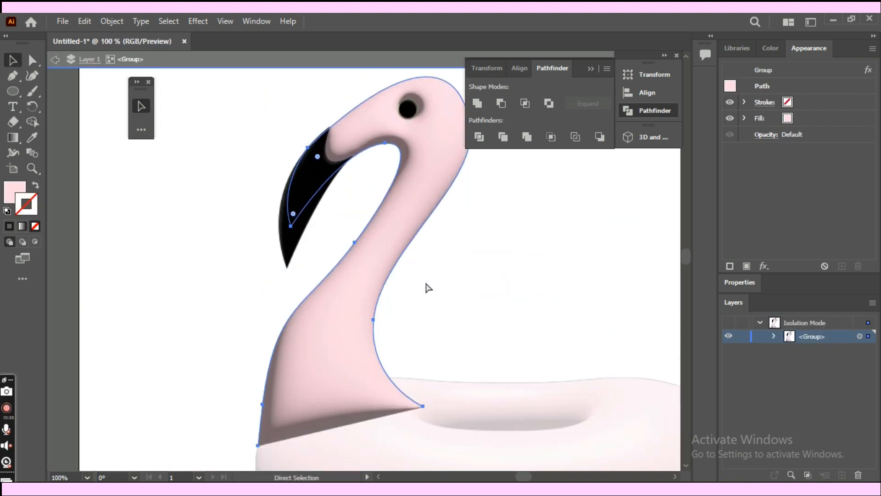
left_click_drag(615, 314, 639, 260)
key("a")
left_click_drag(285, 391, 292, 369)
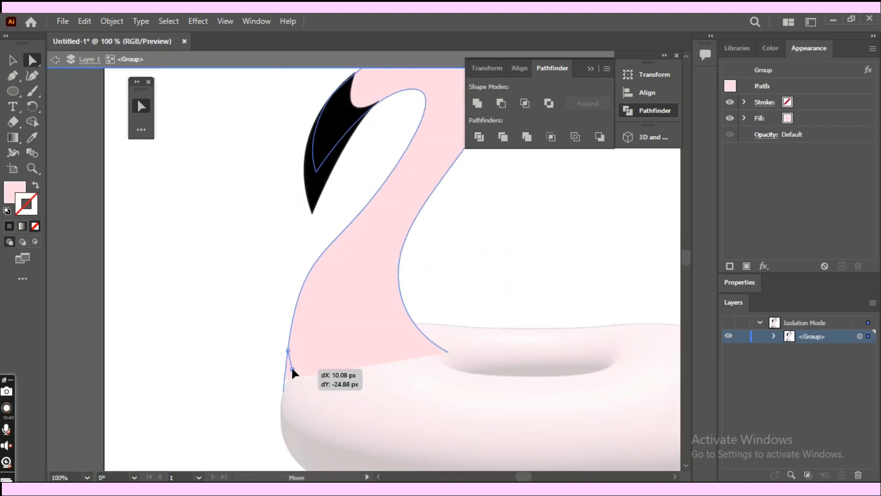
left_click_drag(447, 352, 436, 358)
left_click_drag(288, 350, 288, 341)
key("v")
double_click(490, 275)
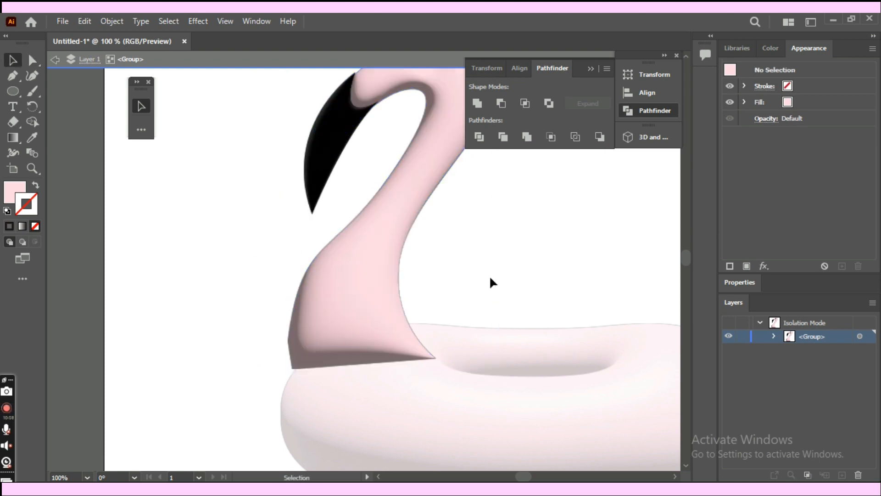
- Delete the extra anchor point on the left side of the neck just above its base
left_click_drag(487, 291, 488, 248)
left_click(310, 316)
key("minus")
left_click(290, 304)
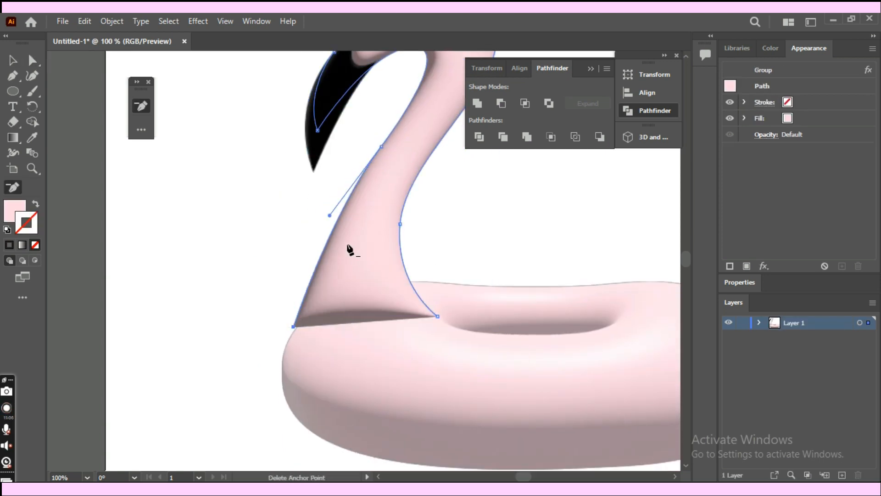
- Bow the neck's lower-left edge outward by pulling the upper anchor's handle down and left, and deselect the shape
key("shift+c")
left_click_drag(330, 219, 328, 220)
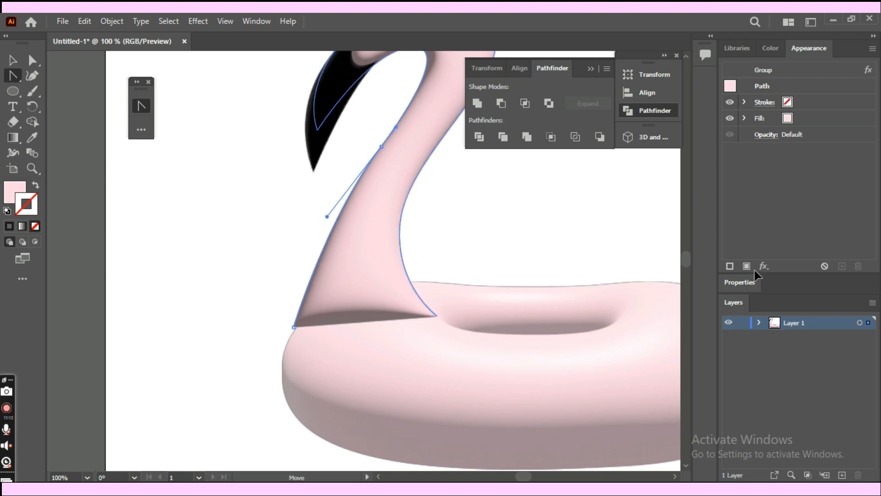
left_click(763, 266)
left_click(782, 211)
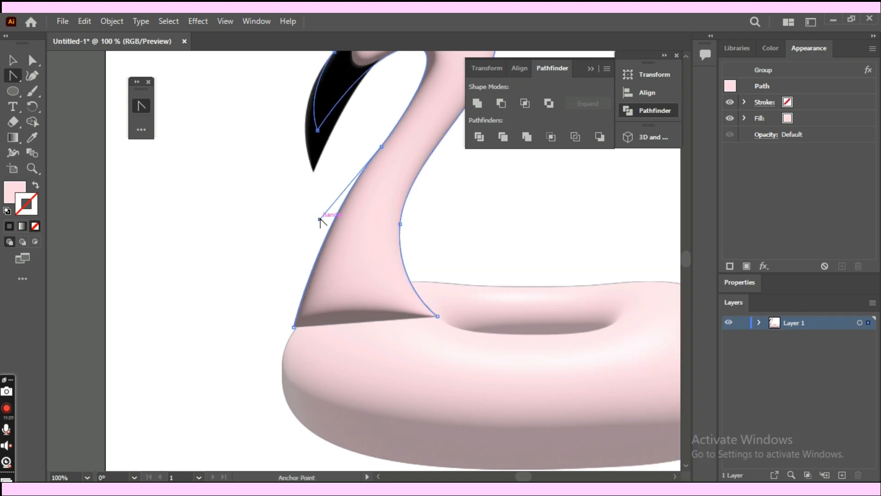
left_click_drag(320, 219, 296, 250)
key("v")
key("ctrl+minus")
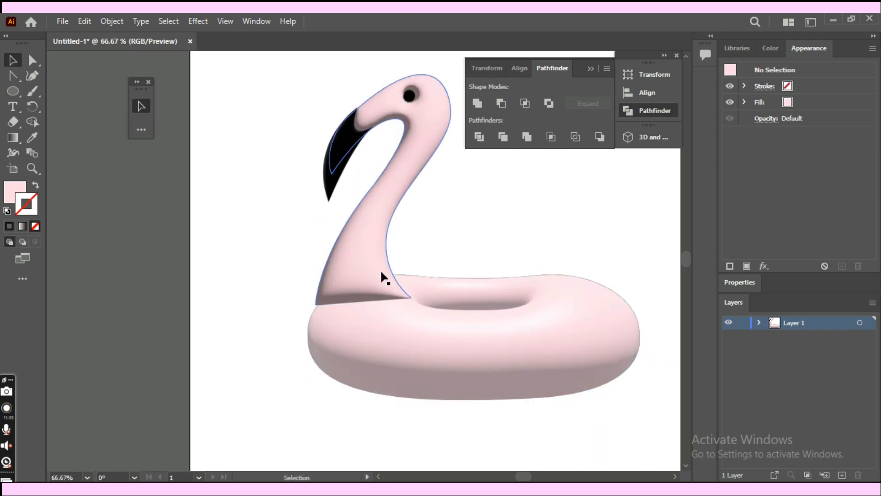
left_click_drag(379, 277, 378, 279)
left_click(484, 249)
key("ctrl+minus")
key("ctrl+minus")
key("ctrl+minus")
key("ctrl+minus")
key("ctrl+plus")
key("ctrl+plus")
key("ctrl+plus")
key("ctrl+plus")
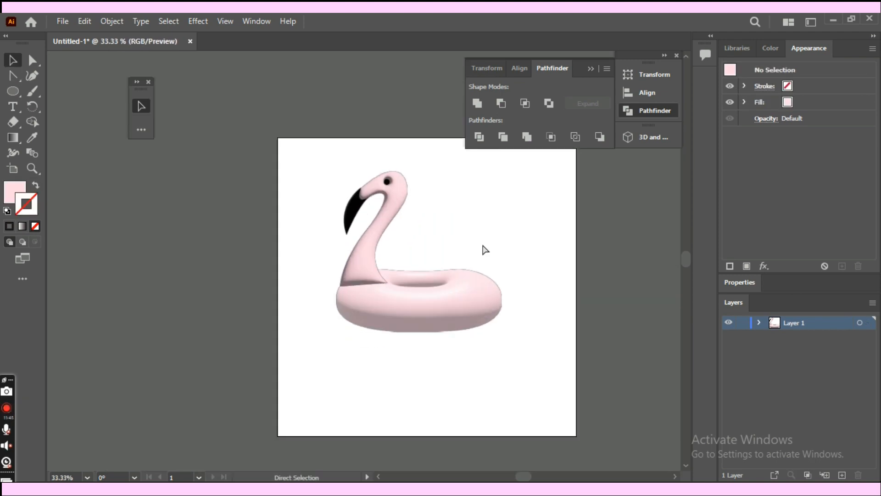
- Select the flamingo neck group and raise its 3D material's Metallic value to 0.29
left_click_drag(482, 239, 345, 272)
left_click(271, 209)
left_click_drag(321, 224, 329, 228)
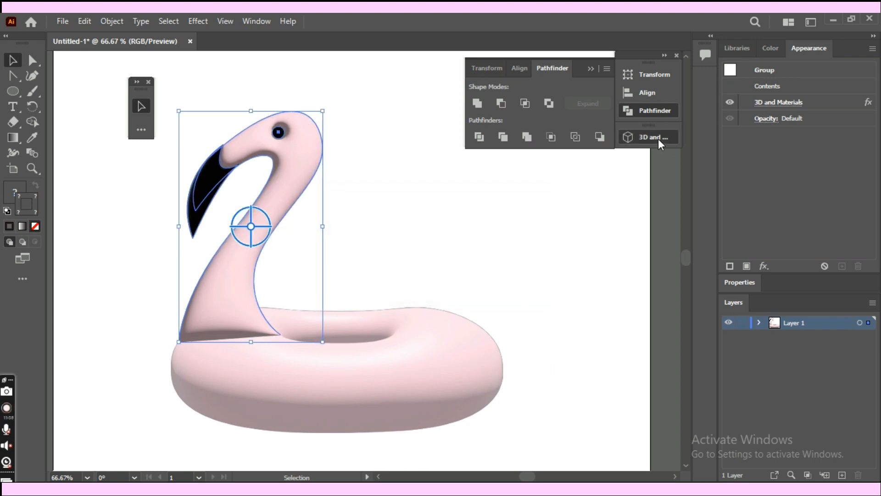
left_click(656, 139)
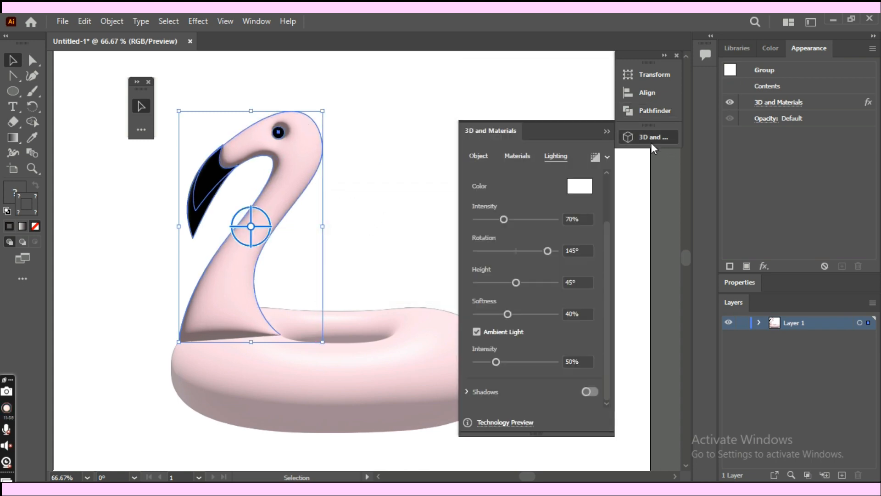
left_click(478, 156)
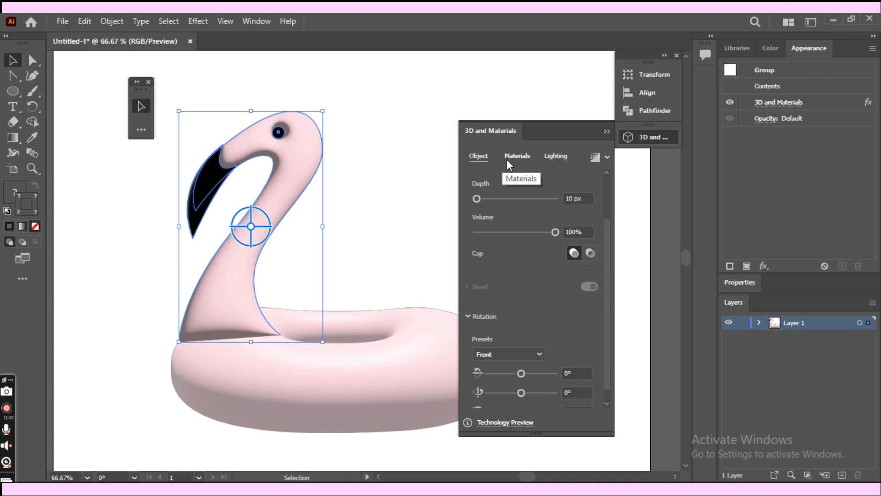
left_click(553, 156)
left_click(532, 158)
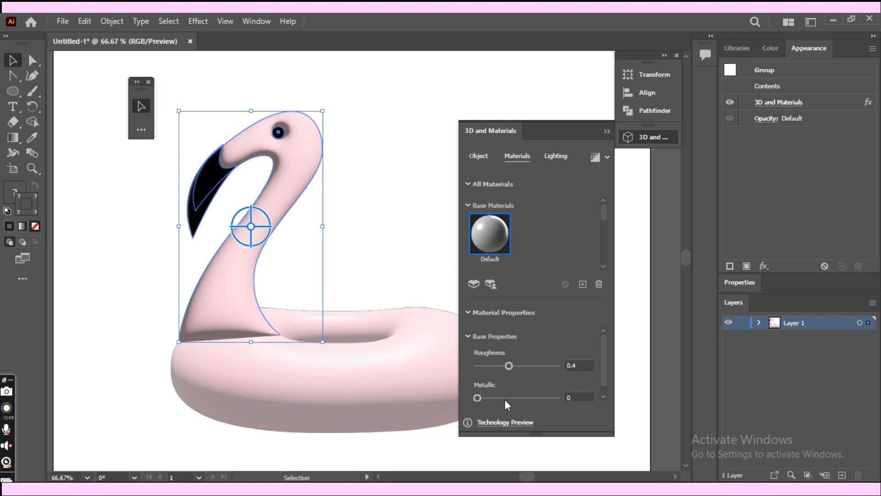
left_click_drag(490, 398, 496, 397)
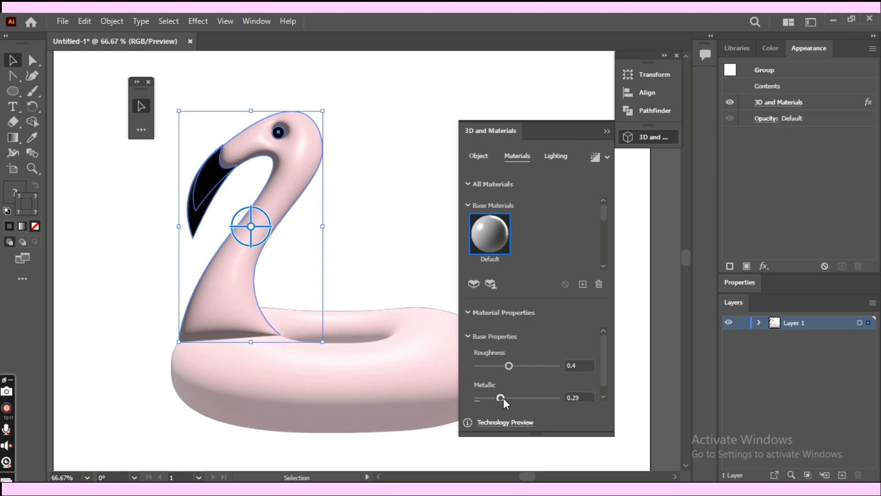
- Set the neck group's 3D light to 118% intensity, 162° rotation, 70° height and 40% softness
left_click(559, 159)
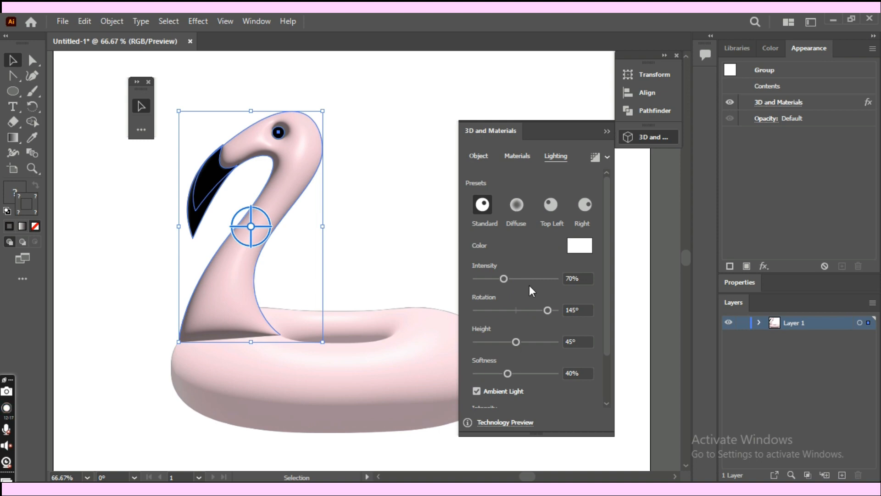
left_click_drag(523, 278, 524, 280)
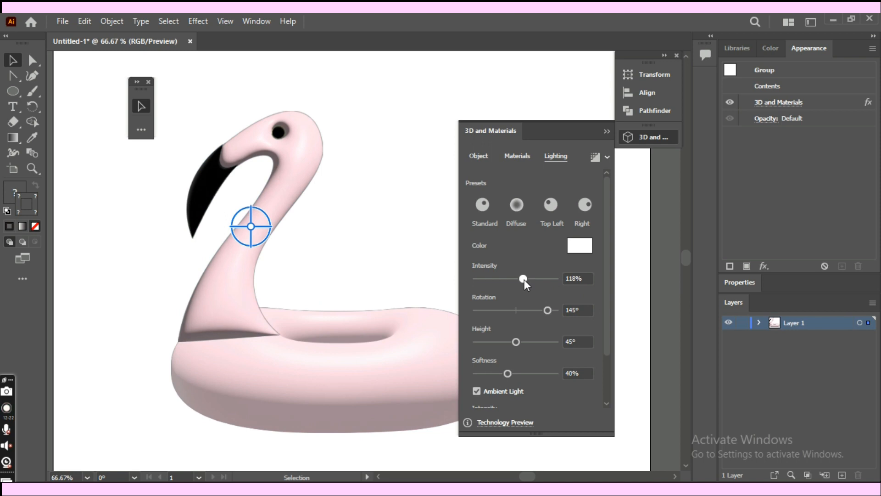
left_click(552, 313)
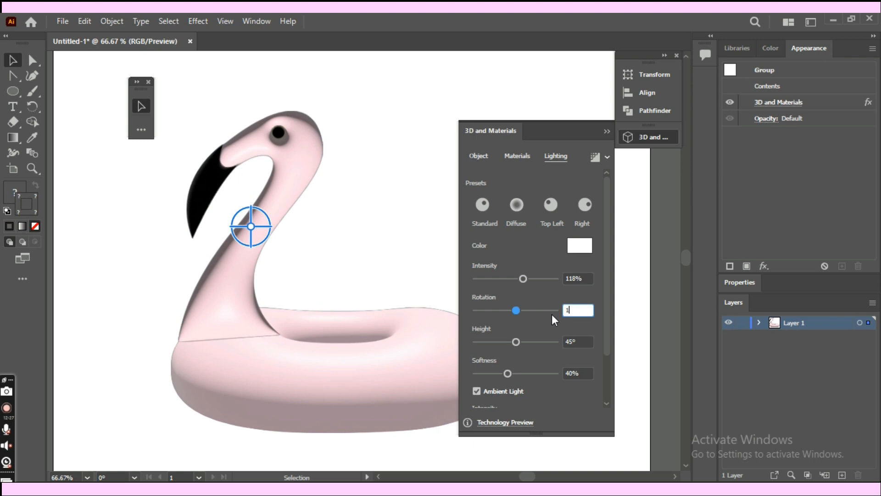
left_click(584, 340)
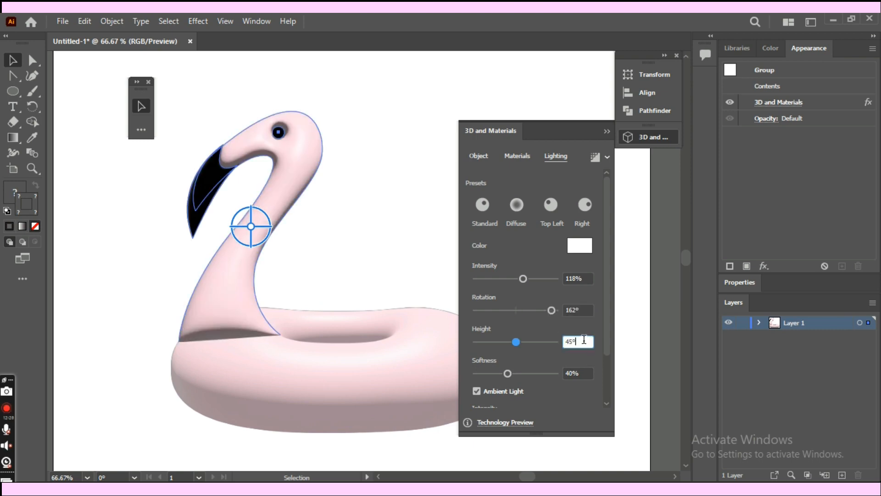
type("70")
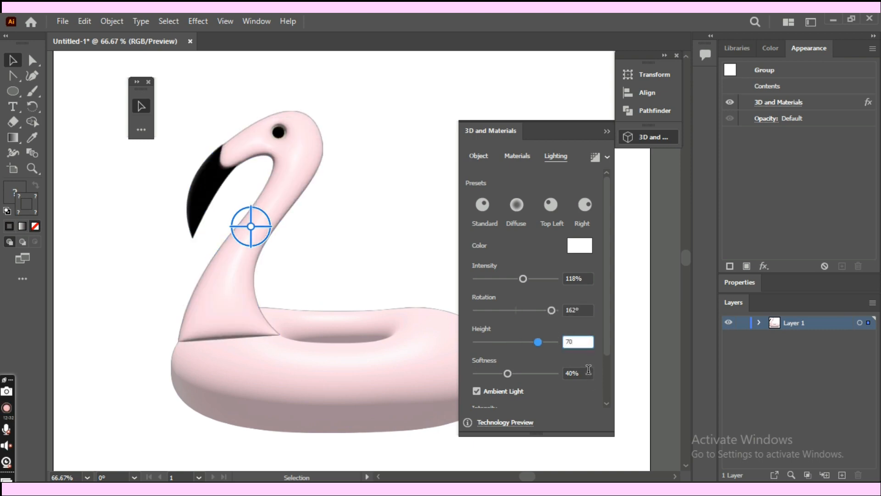
key("Tab")
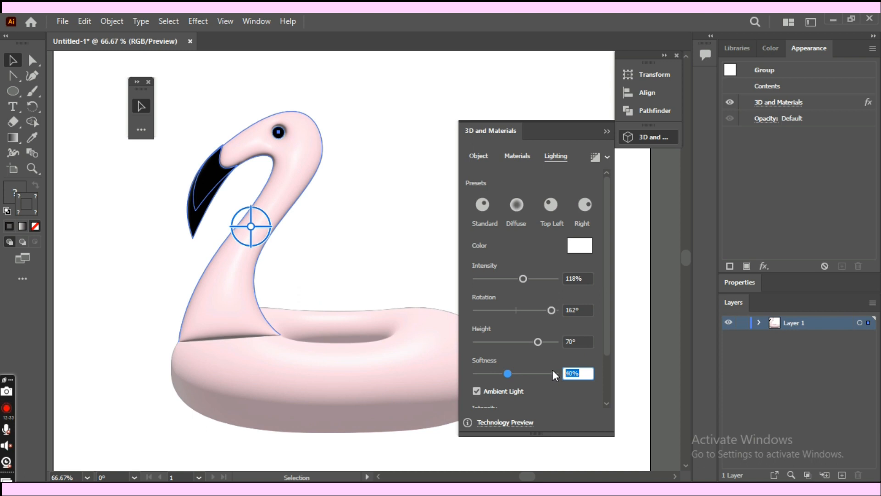
type("40")
- Set the neck group's ambient light intensity to 104%
left_click_drag(610, 341, 610, 387)
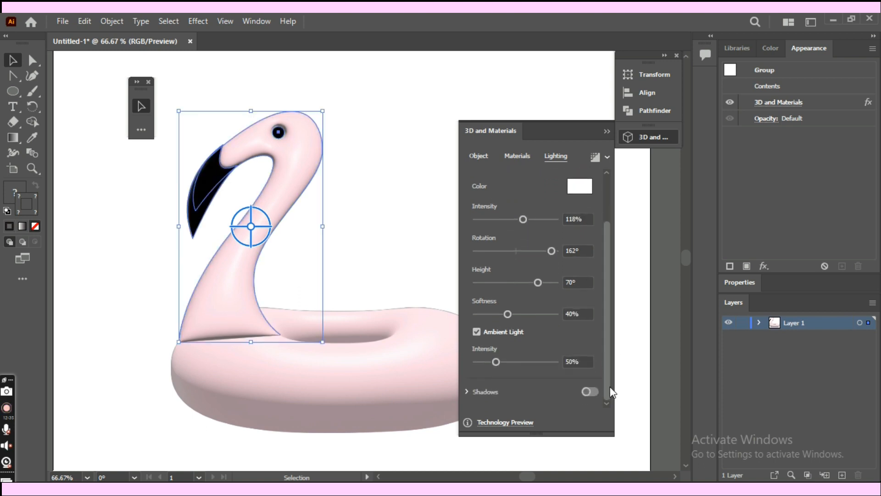
left_click(587, 359)
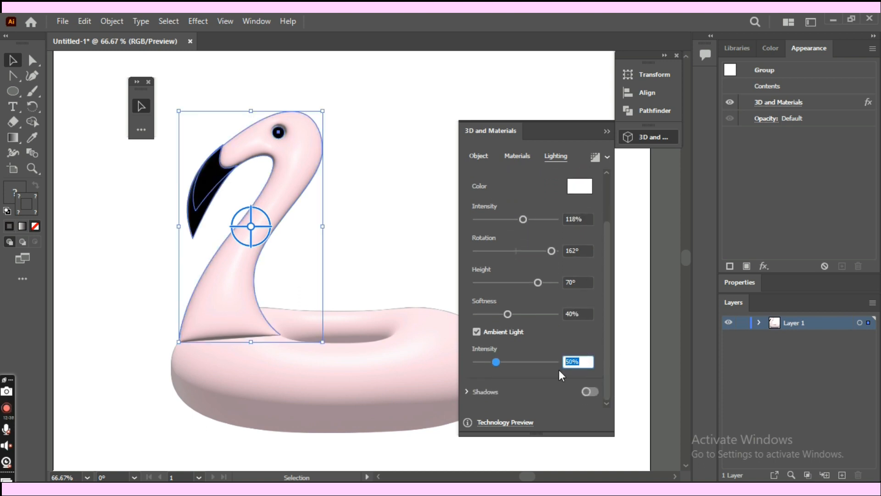
type("104")
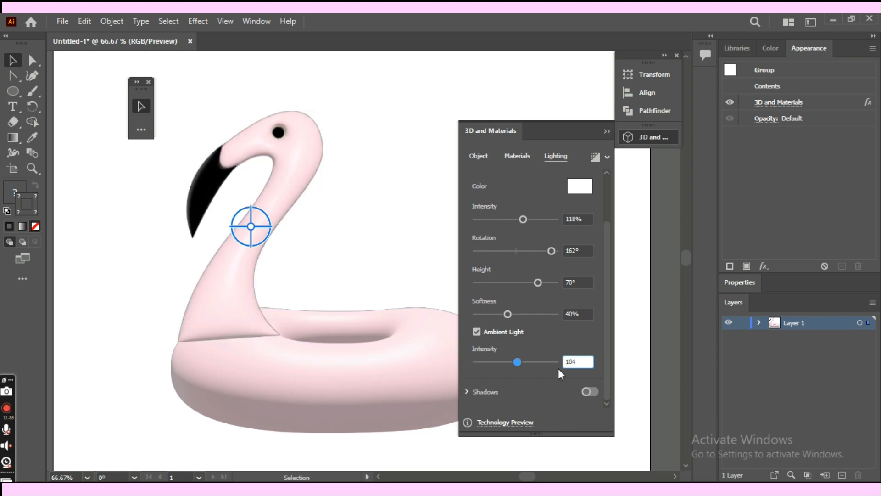
left_click(398, 313)
key("Return")
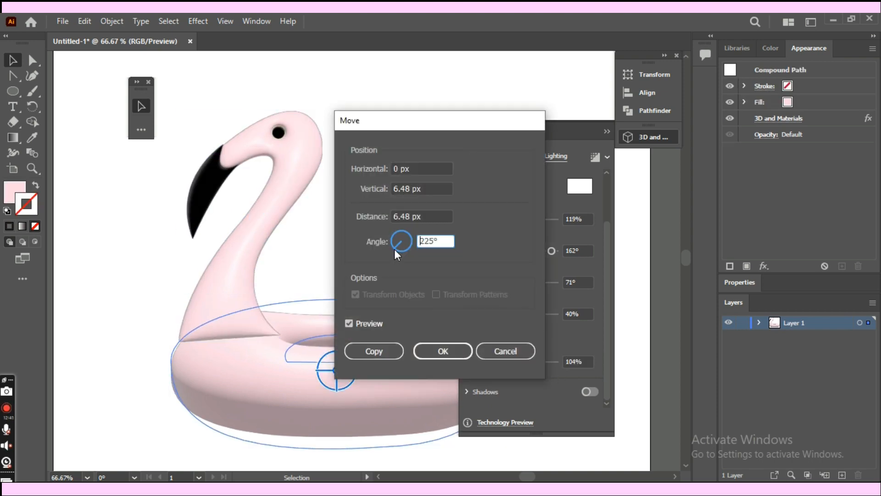
left_click(513, 351)
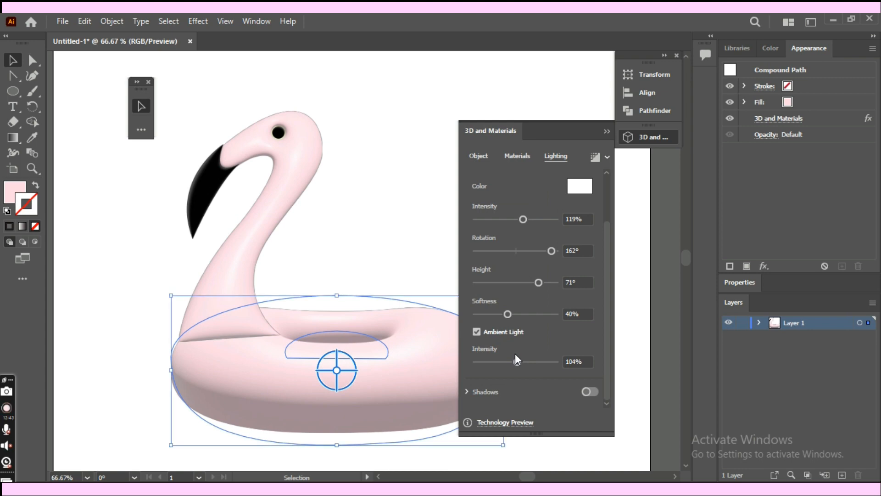
left_click(422, 230)
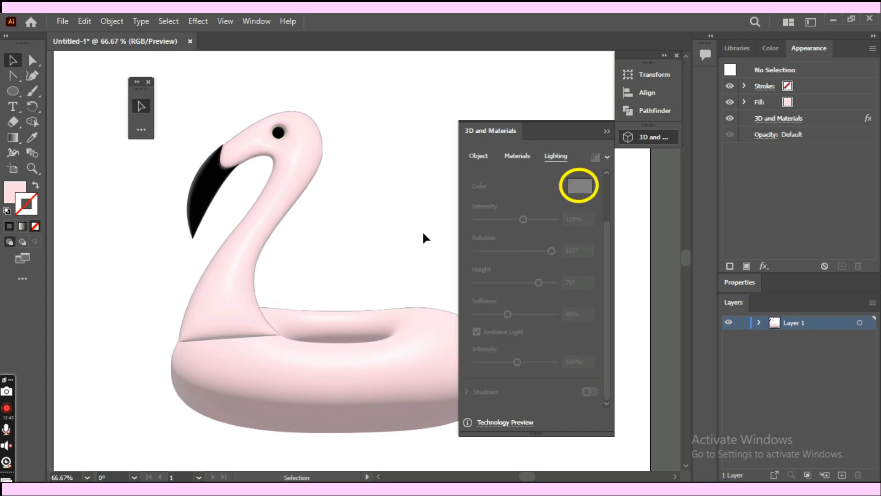
- Set the swim ring's 3D light color to soft pink #ffb8d3
left_click(426, 352)
left_click(578, 188)
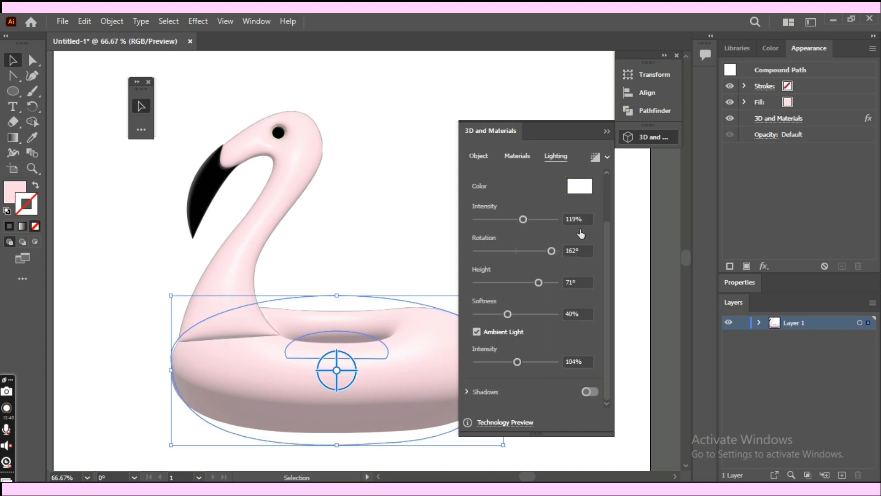
left_click_drag(455, 175, 455, 176)
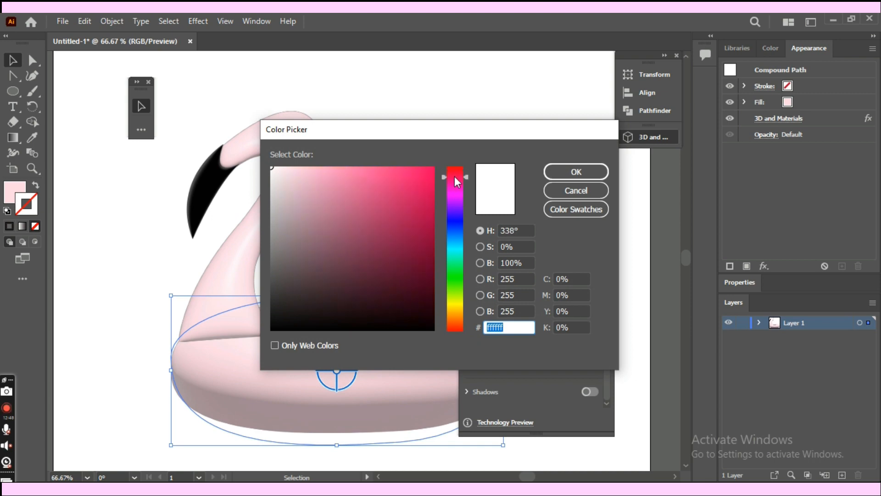
left_click_drag(374, 171, 317, 163)
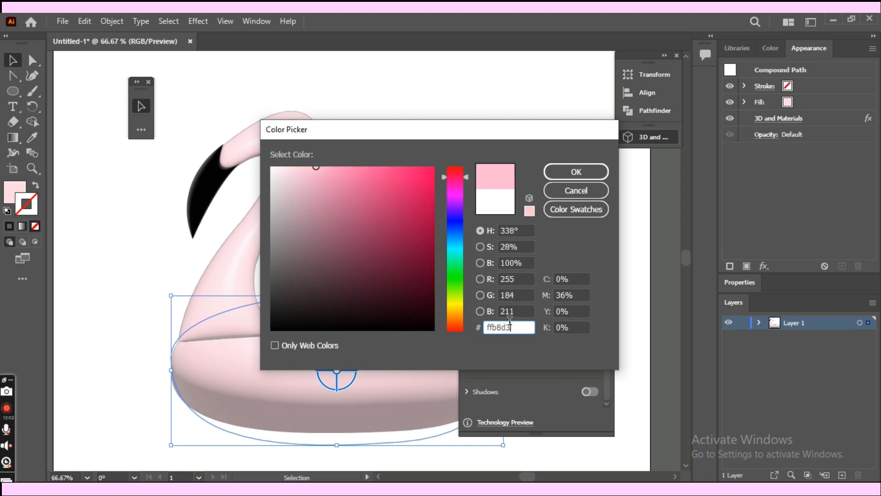
left_click(577, 171)
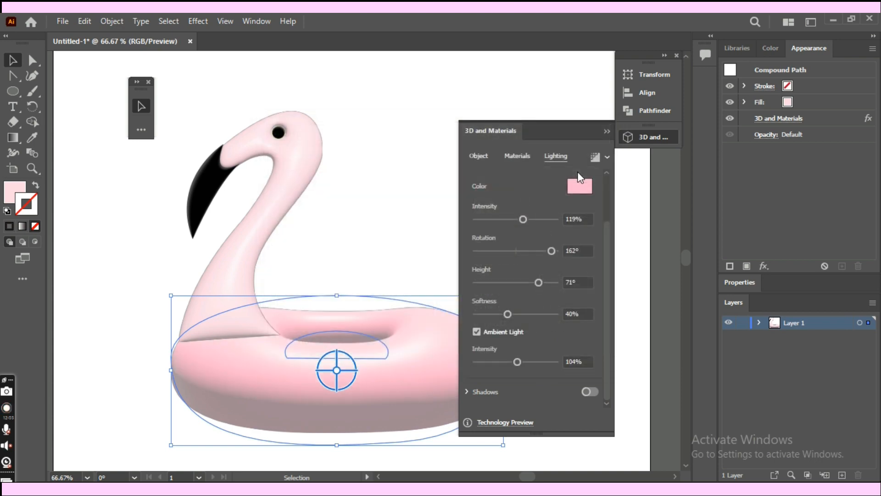
- Apply the same pink light color, #ffb8d3, to the flamingo neck group
left_click(288, 184)
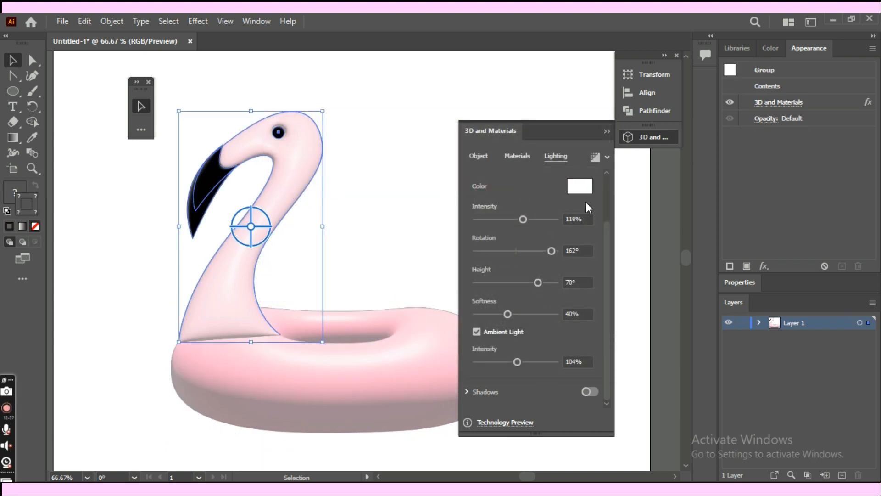
left_click(580, 186)
type("ffb8d3")
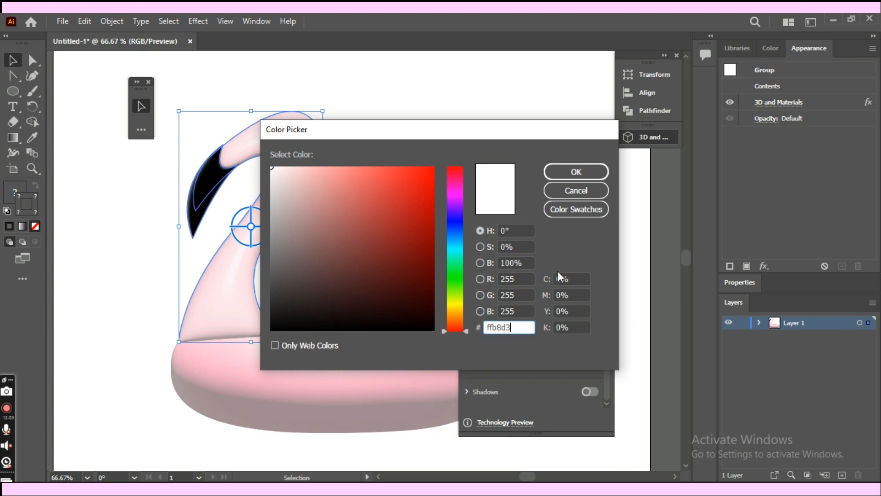
left_click(574, 172)
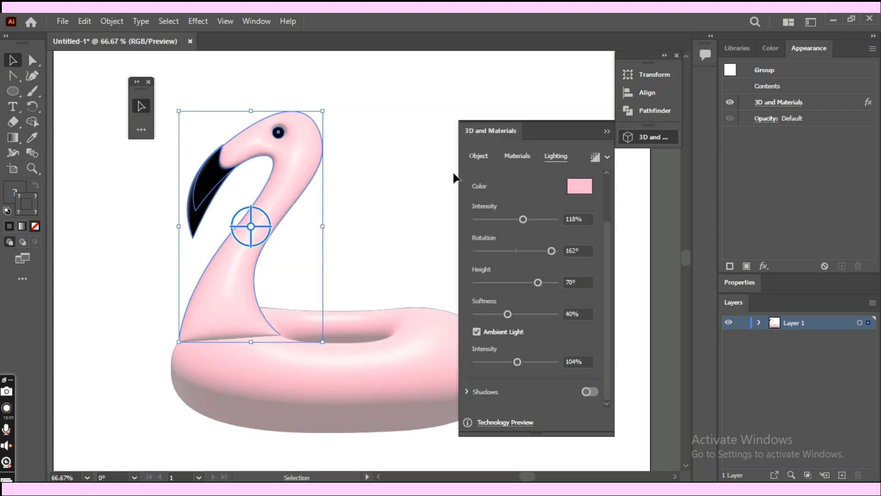
- Isolate the neck group and align the black eye circle's stroke to the inside
left_click(422, 196)
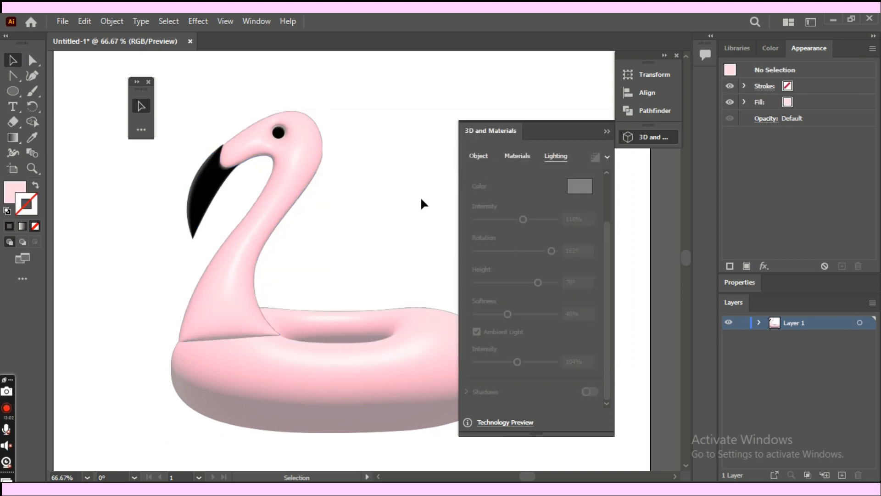
key("ctrl+plus")
key("space")
left_click_drag(421, 197, 423, 222)
double_click(256, 125)
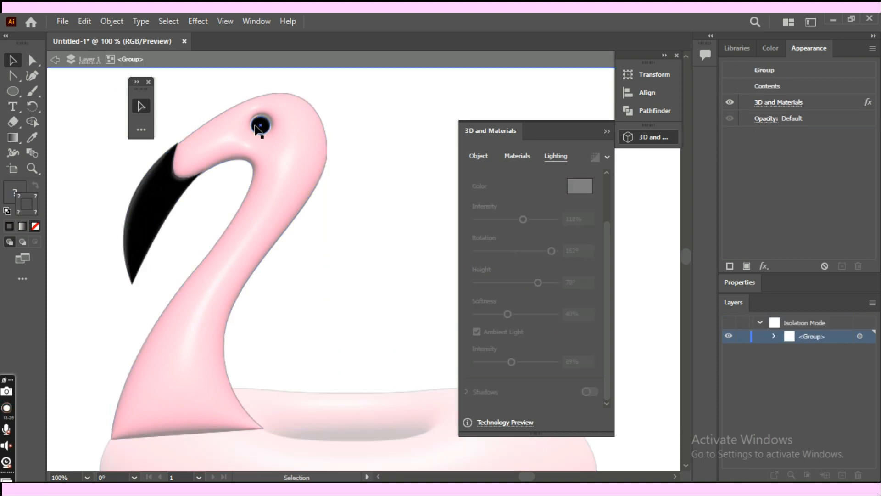
left_click(256, 128)
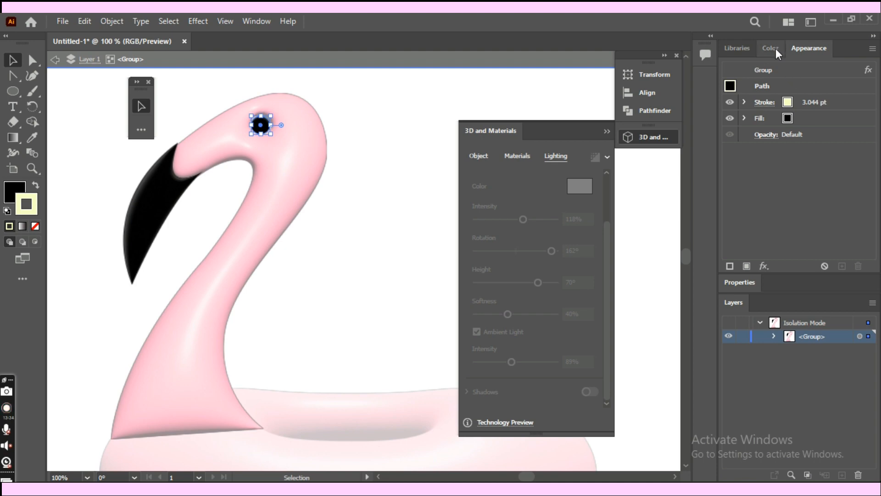
left_click(764, 102)
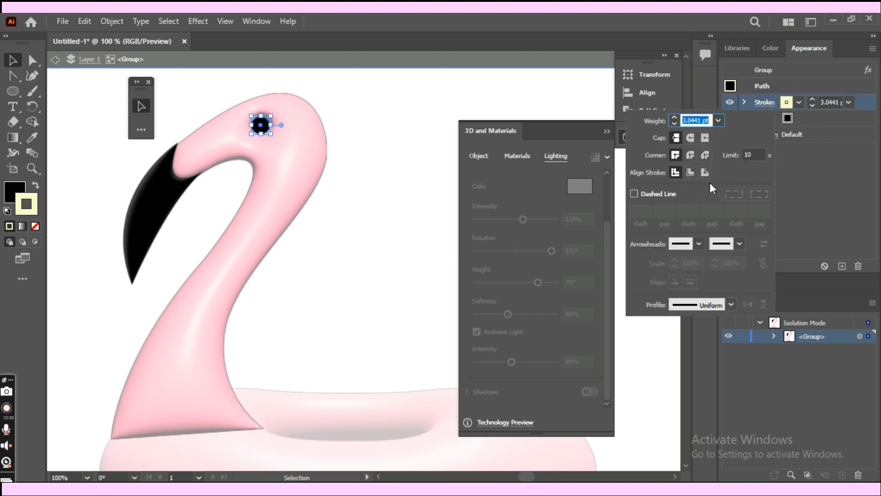
left_click(692, 172)
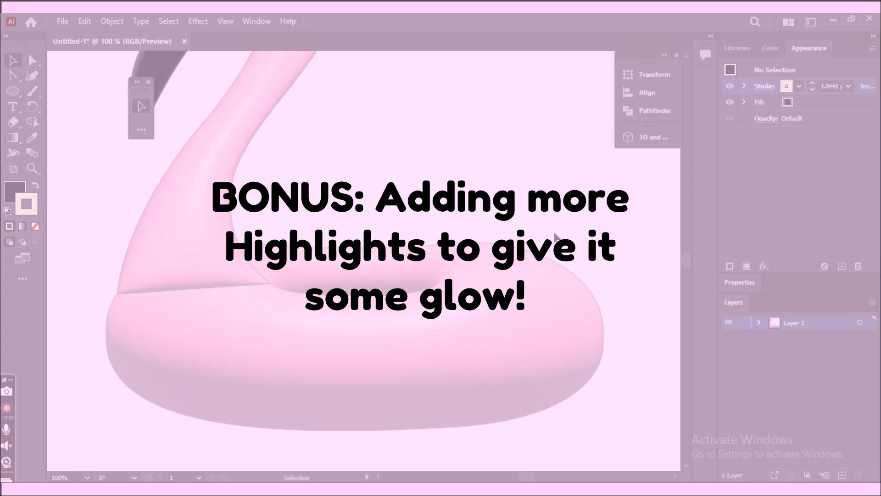
- Draw a curved, tapering highlight shape with the Pen tool on the ring, just right of its hole
key("space")
left_click_drag(555, 237, 577, 266)
key("p")
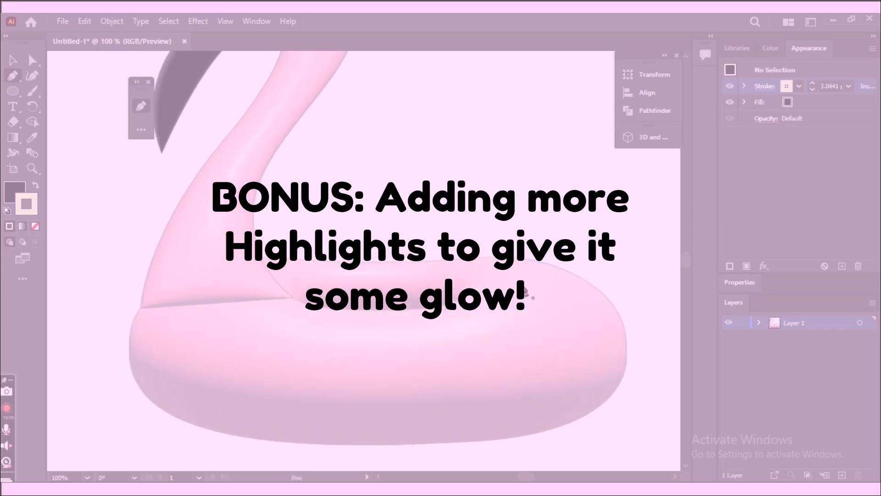
left_click(522, 283)
left_click_drag(534, 309, 524, 325)
left_click_drag(462, 333, 519, 290)
left_click(494, 308)
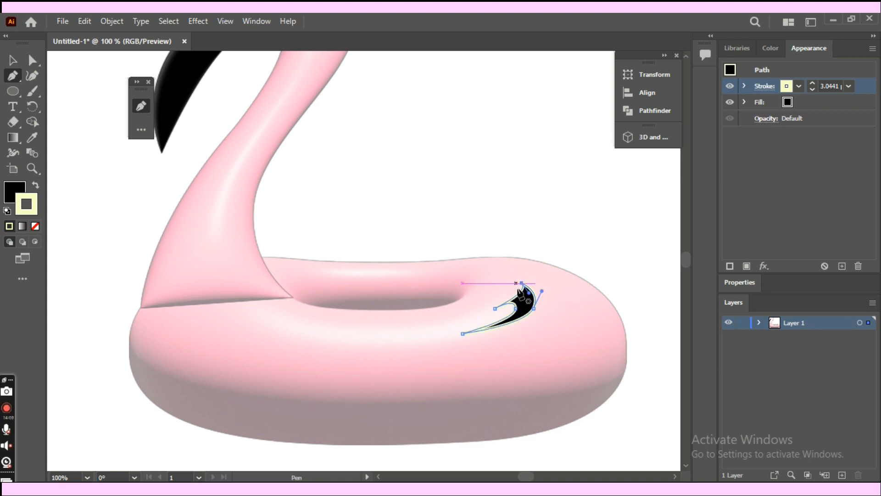
- Give the highlight shape a white #ffffff fill with no stroke and deselect it
left_click(773, 48)
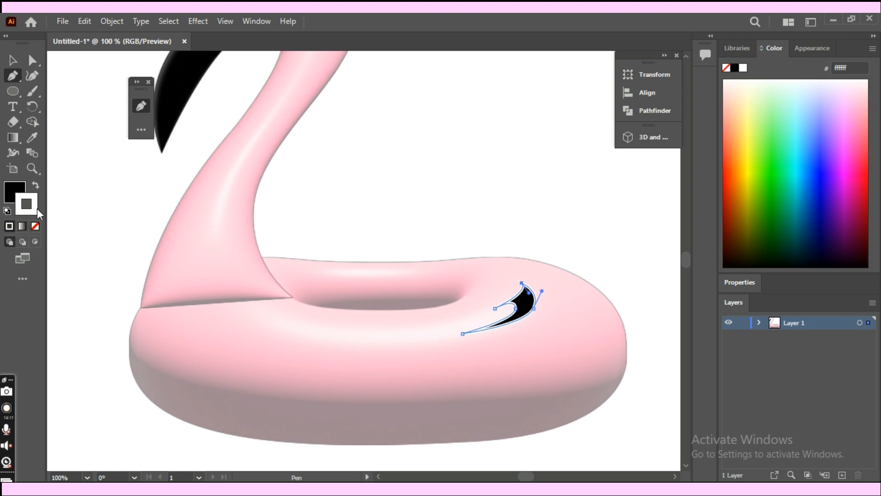
left_click(35, 226)
left_click(35, 187)
key("v")
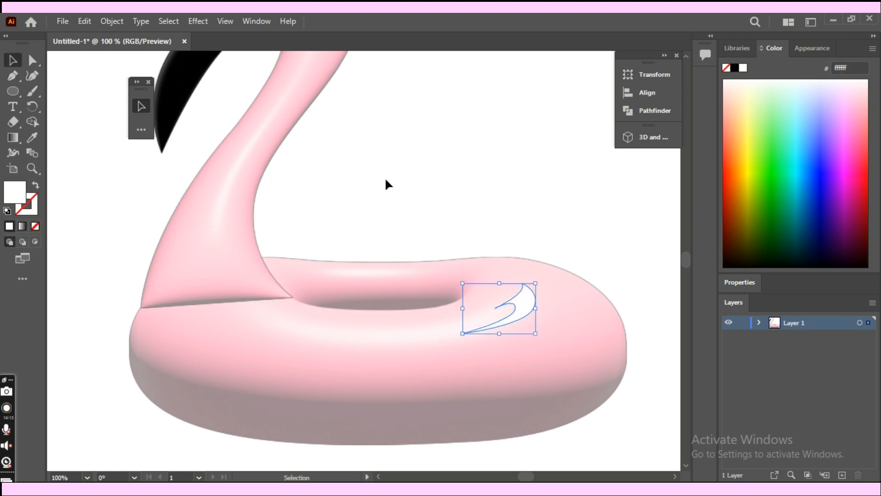
left_click(416, 195)
- Move the white highlight up and outward toward the ring's right edge and squash it into a flatter shape
key("ctrl+minus")
key("ctrl+minus")
key("ctrl+minus")
key("ctrl+minus")
key("ctrl+plus")
key("ctrl+plus")
key("ctrl+plus")
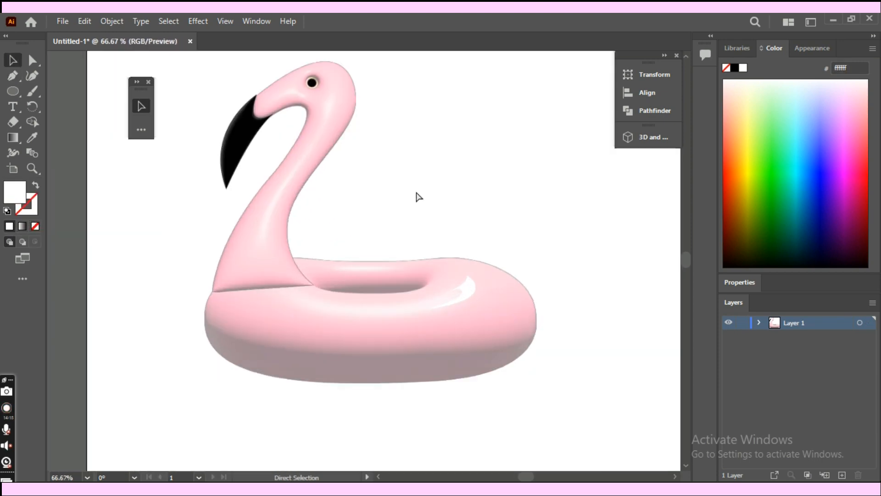
left_click_drag(468, 296, 483, 290)
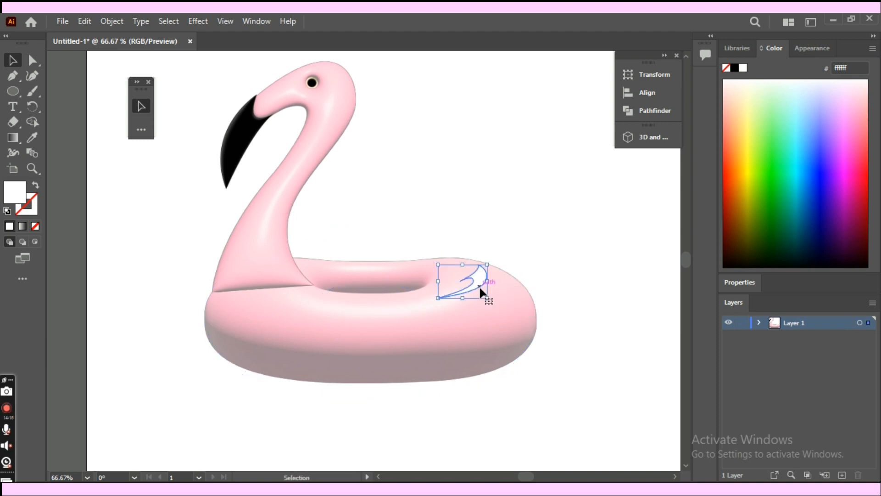
left_click_drag(487, 258, 495, 276)
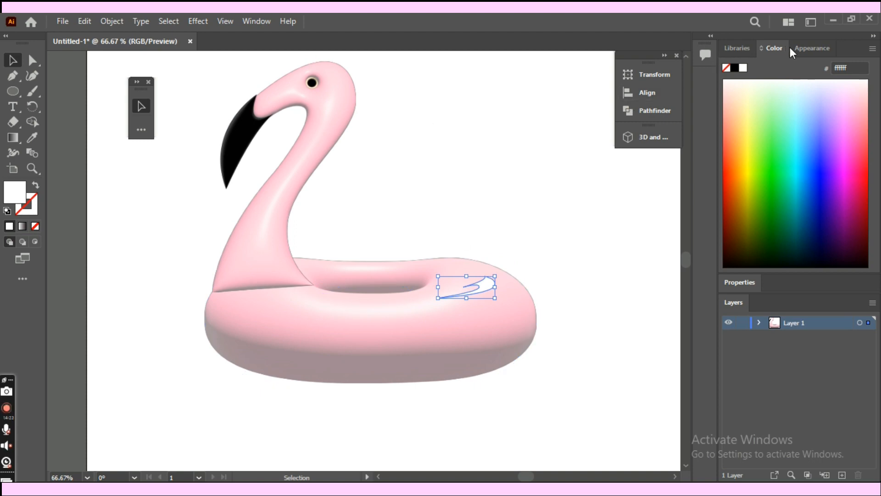
- Set the ring highlight's opacity to 50% and deselect it
left_click(807, 49)
left_click(771, 121)
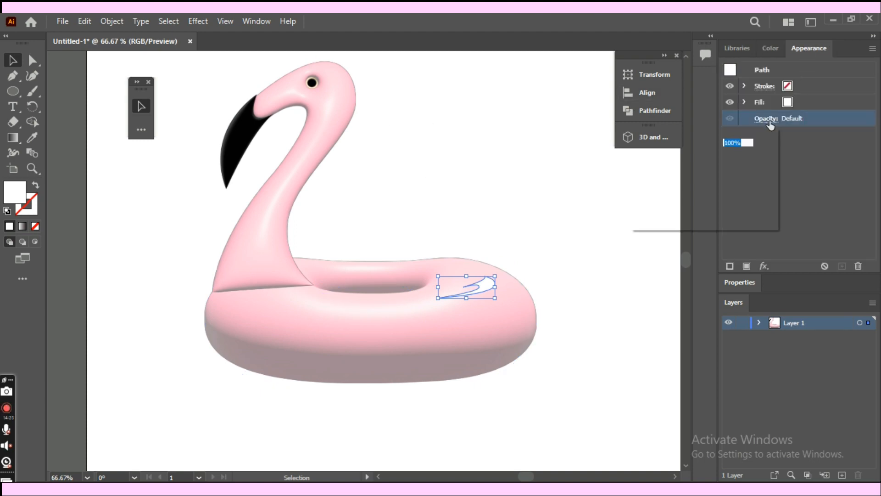
type("50")
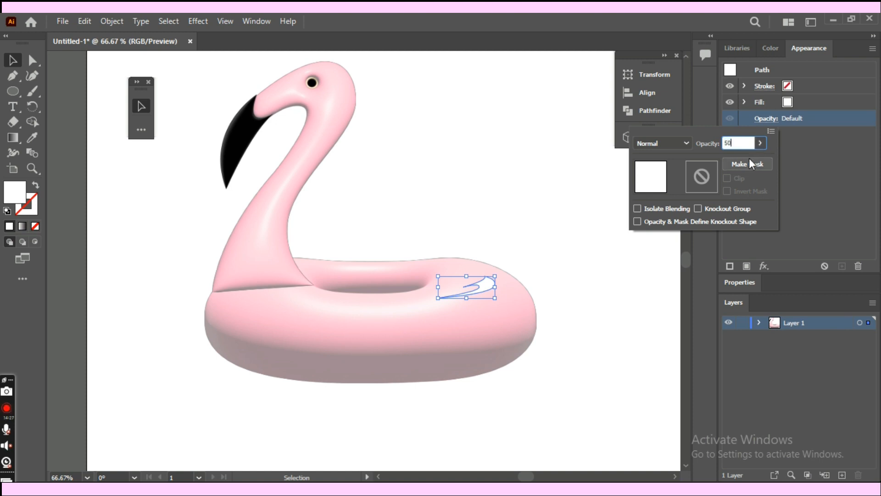
key("Return")
left_click(567, 205)
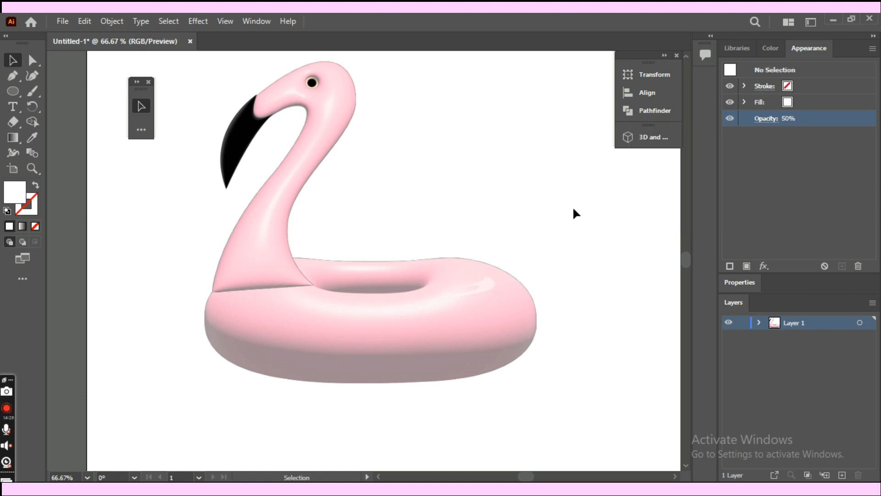
- Draw a long, curved, pointed highlight with the Pen tool along the front of the ring, below the neck and hole
key("ctrl+minus")
key("ctrl+minus")
key("ctrl+minus")
key("ctrl+plus")
key("ctrl+plus")
key("ctrl+plus")
key("ctrl+plus")
key("p")
left_click(237, 308)
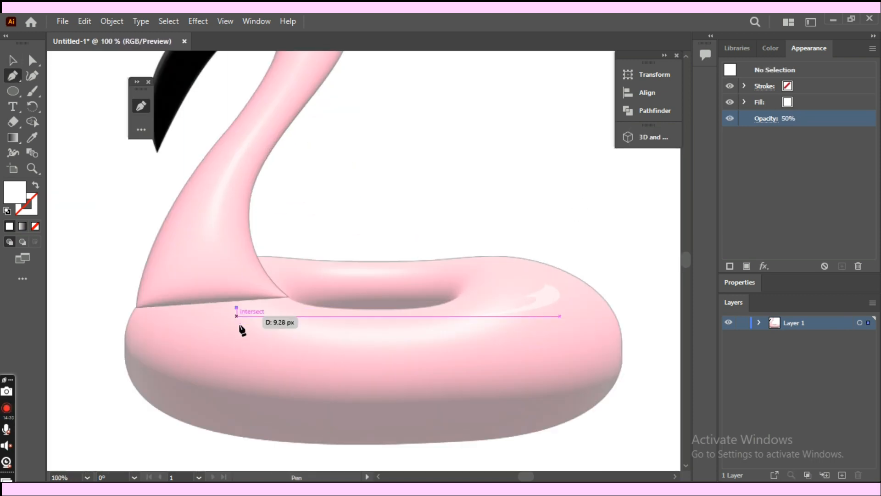
left_click_drag(410, 346, 571, 337)
left_click(410, 346)
left_click_drag(320, 327, 333, 329)
left_click(391, 330)
left_click_drag(286, 313, 284, 292)
left_click_drag(236, 309, 187, 276)
- Copy the semi-transparent white appearance of the ring's right highlight onto the long front highlight with the Eyedropper and deselect it
key("i")
left_click(546, 297)
key("v")
left_click(537, 220)
- Draw a tapering highlight with the Pen tool behind the eye, running from the back of the head down the neck
key("ctrl+minus")
key("ctrl+minus")
key("ctrl+minus")
key("ctrl+minus")
key("ctrl+plus")
key("ctrl+plus")
key("ctrl+plus")
key("ctrl+plus")
left_click_drag(453, 171, 561, 281)
key("p")
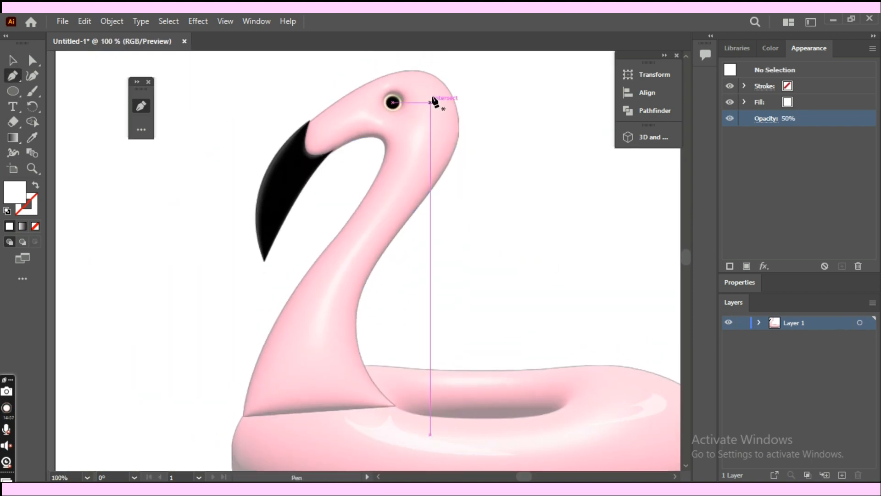
left_click(430, 97)
mouse_move(421, 163)
left_mouse_down()
mouse_move(390, 212)
mouse_move(423, 138)
mouse_move(409, 130)
left_mouse_up()
left_click(381, 225)
left_click(408, 136)
left_click_drag(430, 96, 419, 74)
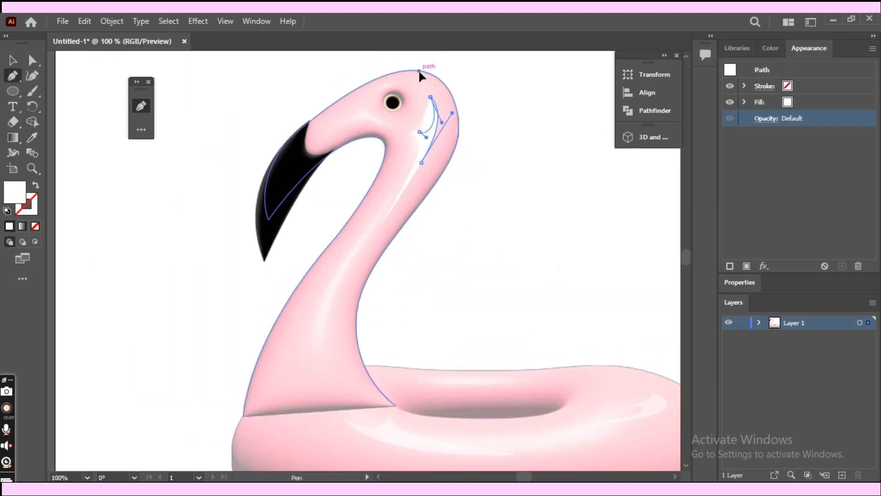
- Match the head-and-neck highlight to the ring highlight's appearance with the Eyedropper and deselect it
key("i")
left_click(654, 405)
key("v")
left_click(610, 292)
- Draw a small crescent highlight with the Pen tool on the ring, just above its right-hand highlight
key("ctrl+minus")
key("ctrl+minus")
key("ctrl+plus")
key("ctrl+plus")
key("ctrl+plus")
left_click_drag(505, 290, 436, 155)
key("p")
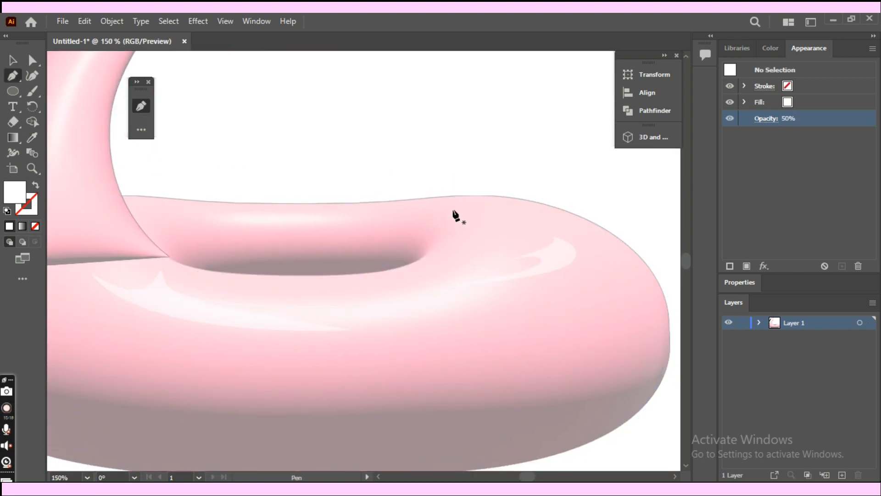
left_click(483, 210)
left_click_drag(535, 232, 525, 249)
left_click(520, 245)
left_click_drag(483, 209, 413, 194)
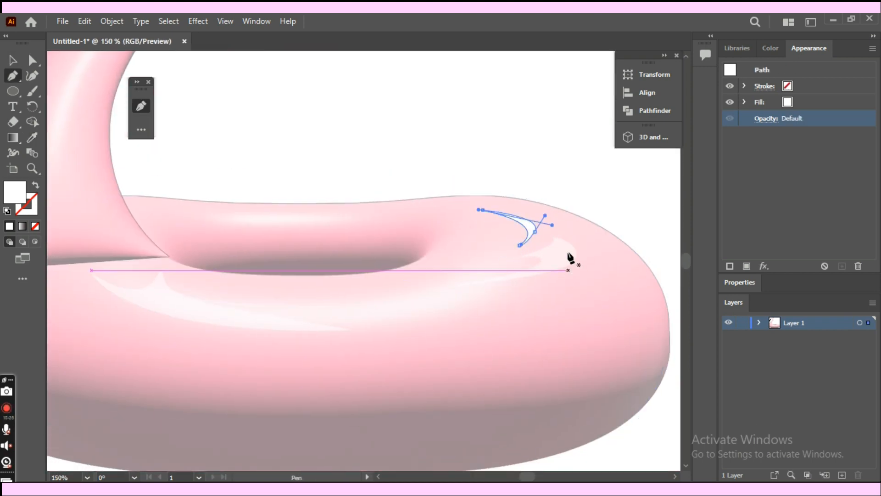
- Give the crescent highlight the other highlights' white appearance, set its opacity to 50% and deselect it
key("i")
left_click(558, 267)
key("v")
left_click(485, 238)
left_click(532, 229)
key("i")
left_click(766, 150)
type("50")
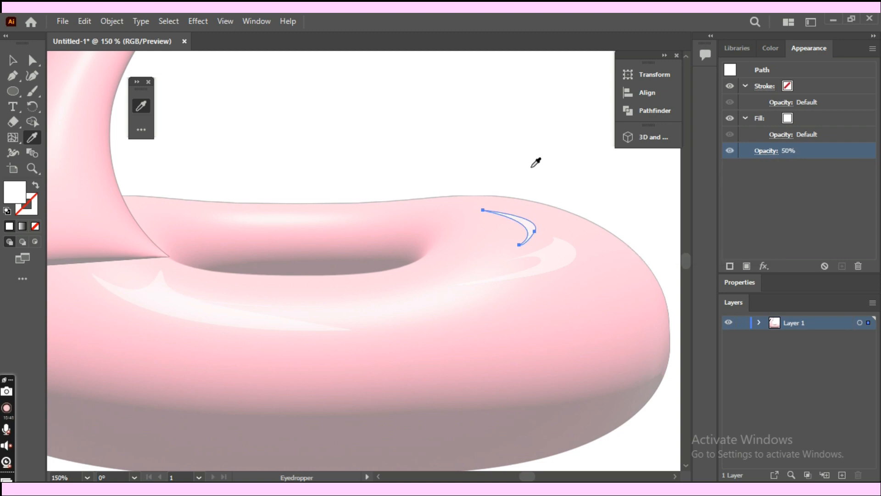
type("v")
left_click(548, 145)
- Nudge the long front highlight slightly left along the ring and deselect it
key("ctrl+minus")
key("ctrl+minus")
key("ctrl+minus")
key("ctrl+minus")
key("ctrl+minus")
key("ctrl+plus")
key("ctrl+plus")
key("ctrl+plus")
left_click_drag(296, 281, 286, 283)
left_click(579, 392)
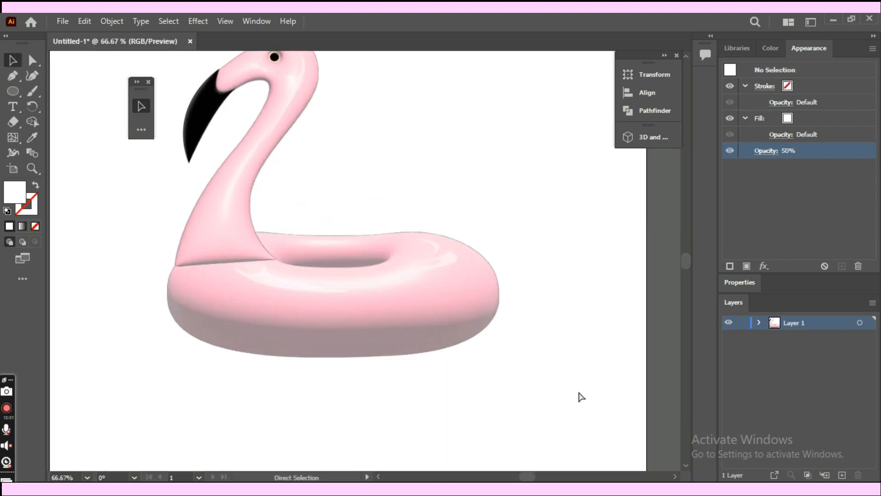
- Examine the whole flamingo float and the placement of its highlights
key("ctrl+minus")
key("ctrl+minus")
key("ctrl+minus")
key("ctrl+minus")
key("ctrl+plus")
key("ctrl+plus")
key("ctrl+plus")
left_click_drag(475, 191, 535, 222)
left_click(353, 205)
left_click_drag(352, 205, 305, 211)
left_click(477, 227)
key("ctrl+minus")
key("ctrl+minus")
key("ctrl+minus")
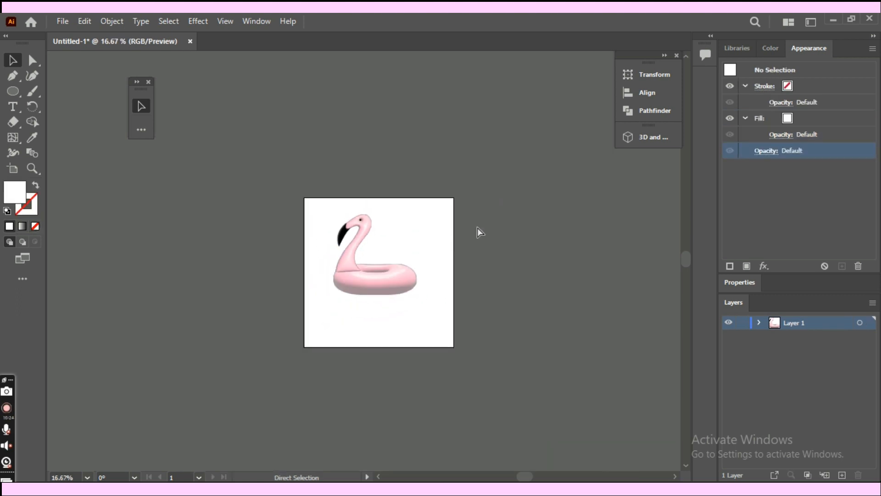
key("ctrl+plus")
key("ctrl+plus")
key("ctrl+plus")
key("ctrl+plus")
- Stretch the neck group slightly outward toward the ring's left edge, try a further small adjustment and undo it
left_click(332, 208)
mouse_move(252, 191)
left_mouse_down()
mouse_move(243, 199)
mouse_move(249, 193)
left_mouse_up()
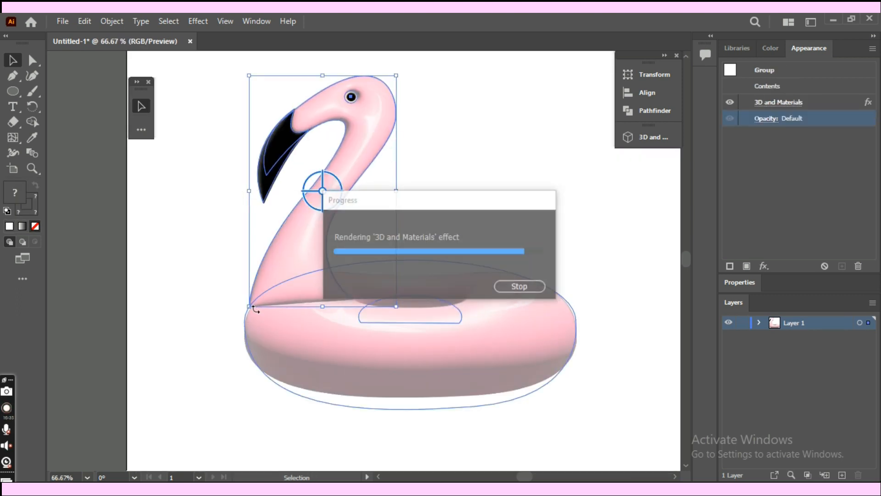
left_click(441, 225)
left_click(292, 287)
left_click_drag(404, 311, 401, 315)
key("ctrl+z")
- Select the head and neck with their highlight, rotate them slightly and move them about 5 px right and 4 px up
left_click_drag(404, 73, 285, 174)
left_click_drag(399, 72, 404, 75)
left_click_drag(312, 253, 315, 252)
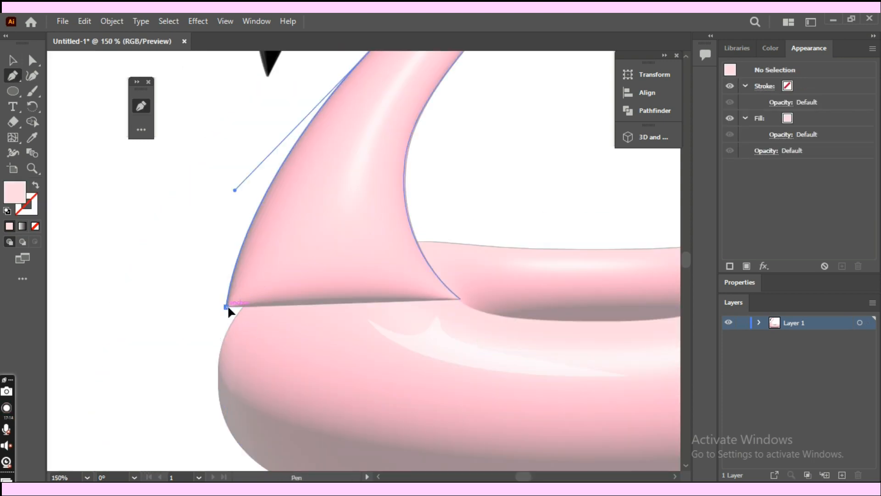
left_click(218, 353)
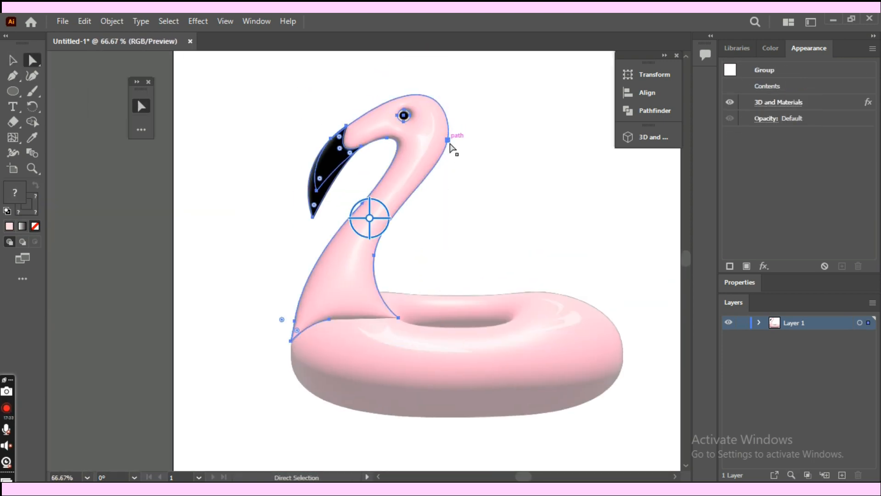
- Reshape the head and neck outline by moving the anchor near the beak upward and shifting the mid-neck anchors slightly right
key("a")
left_click_drag(417, 139, 422, 137)
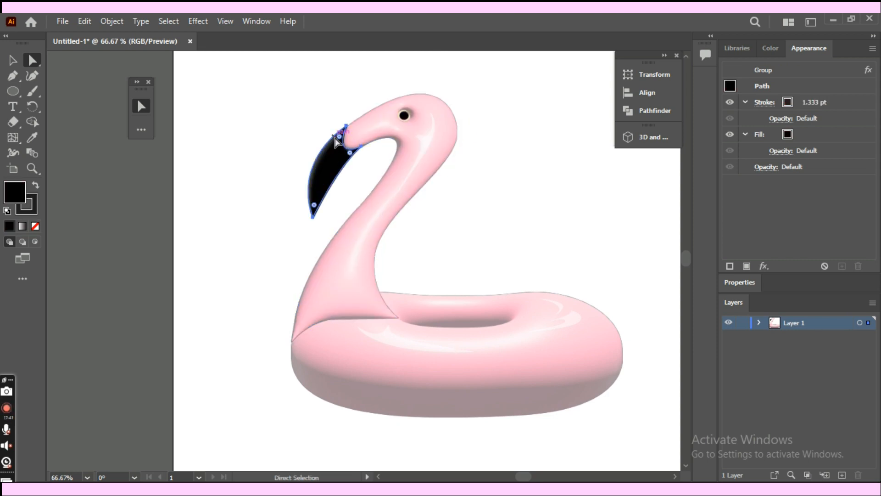
left_click_drag(333, 137, 341, 123)
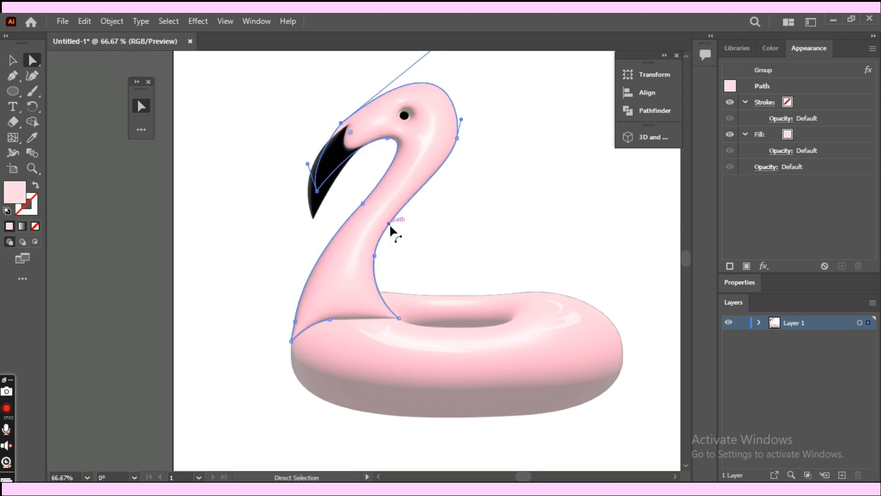
mouse_move(374, 254)
left_mouse_down()
mouse_move(372, 246)
mouse_move(381, 247)
left_mouse_up()
left_click_drag(362, 204, 371, 202)
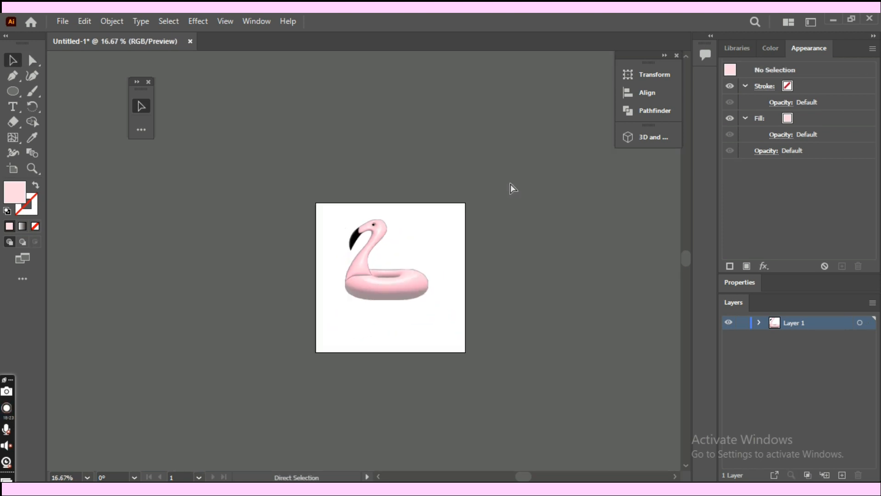
key("ctrl+plus")
key("ctrl+plus")
key("ctrl+plus")
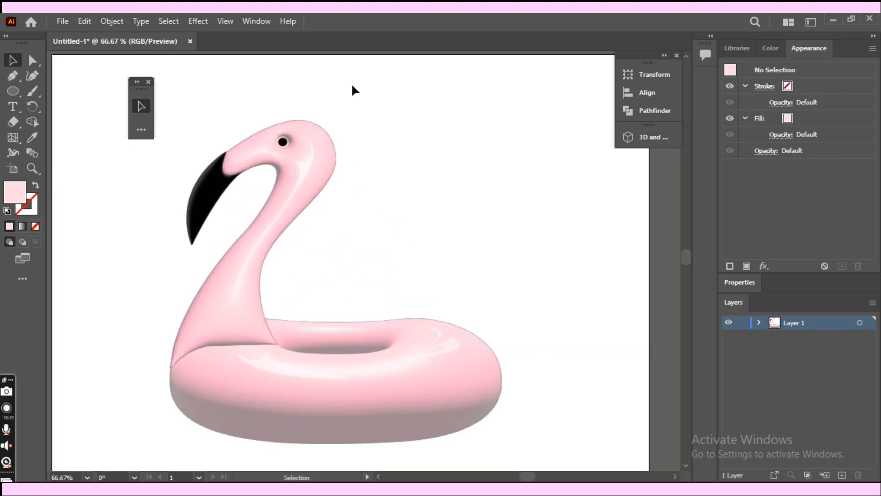
- Undo a trial shift of the beak-side anchor and extend the forehead curve's handle to raise the top of the head
left_click(304, 133)
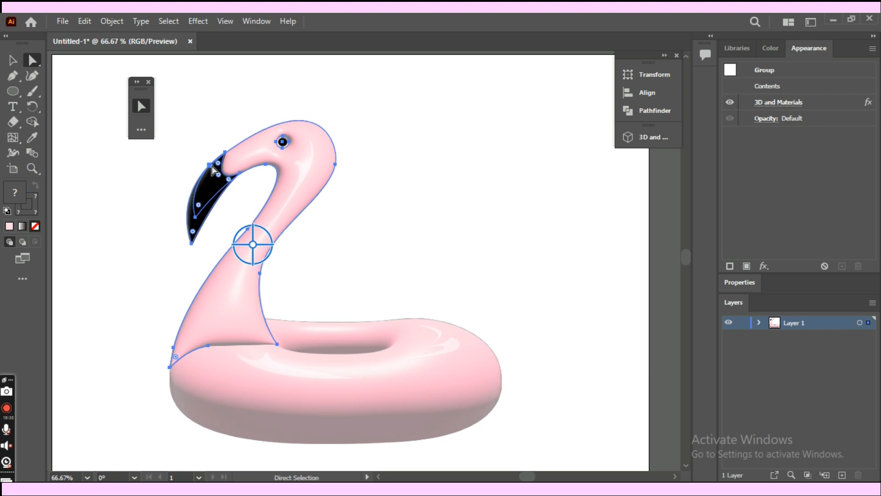
left_click_drag(217, 163, 212, 177)
key("ctrl+z")
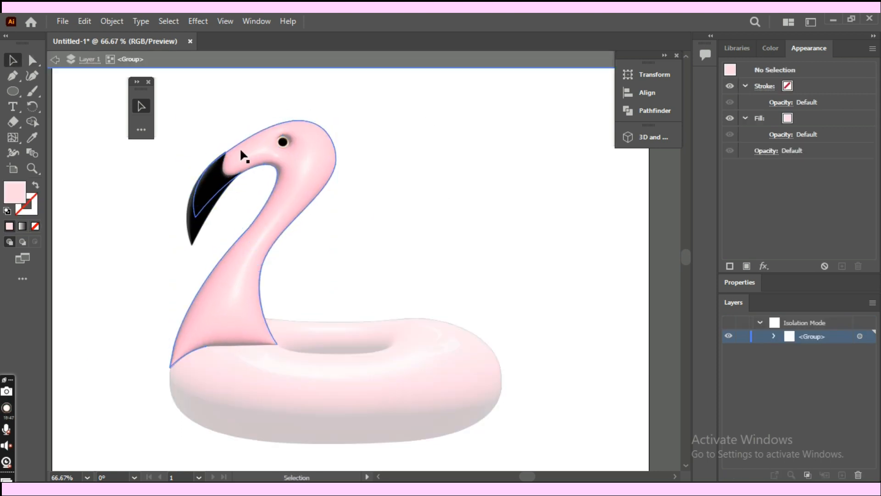
left_click_drag(239, 147, 321, 75)
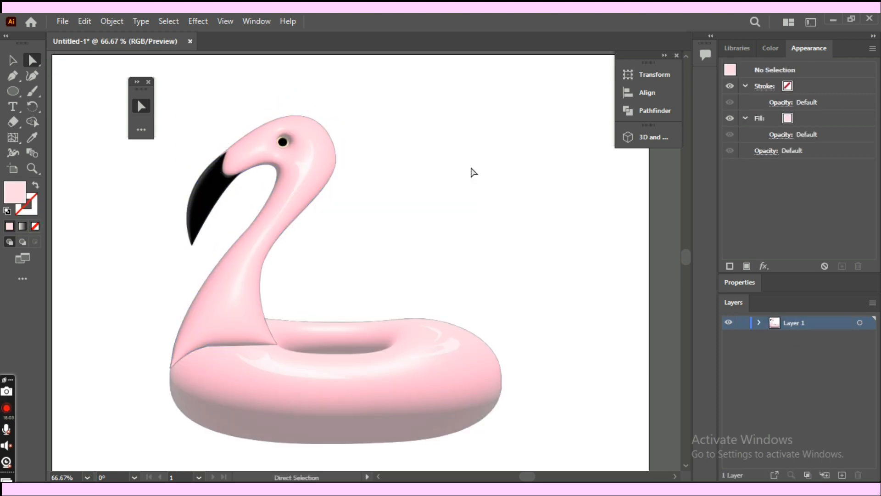
- Draw an angular white highlight with the Pen tool along the upper curve of the black beak and close the shape
key("ctrl+minus")
key("ctrl+1")
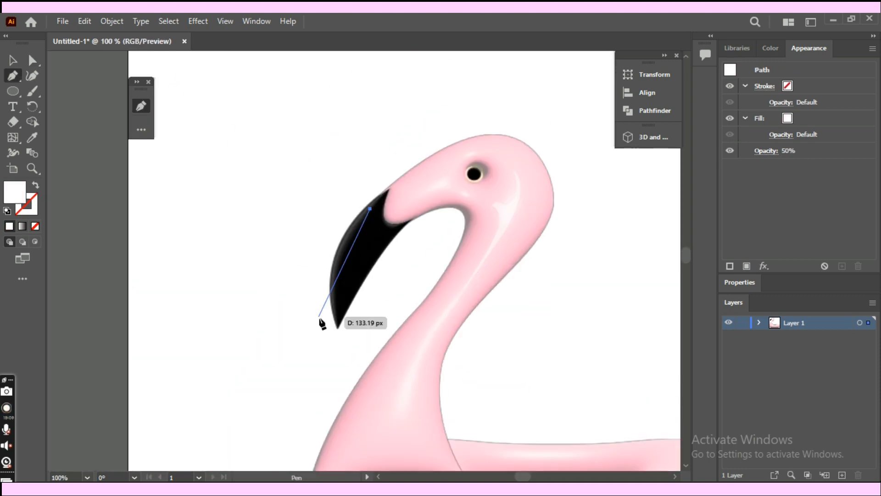
left_click_drag(321, 318, 345, 272)
left_click(359, 251)
left_click(382, 225)
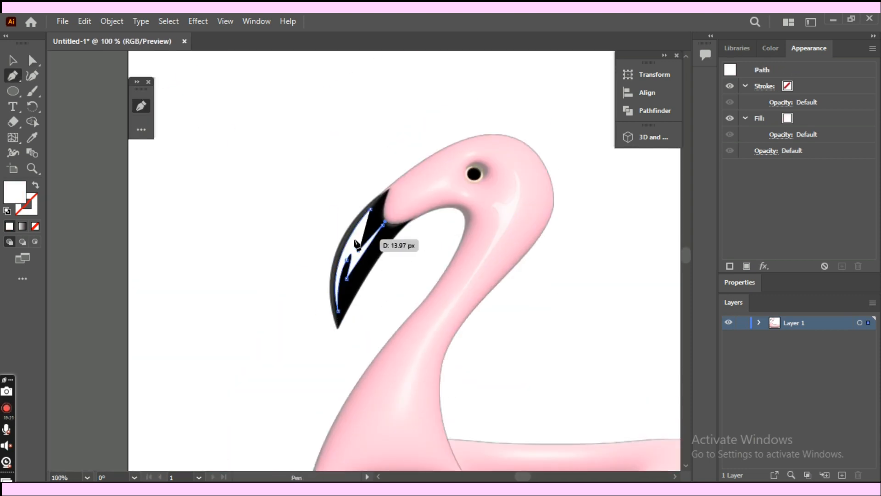
left_click(354, 240)
left_click(370, 210)
- Match the beak highlight's appearance and opacity to the neck highlight and deselect it
key("i")
left_click(501, 209)
key("v")
left_click(766, 151)
left_click(604, 294)
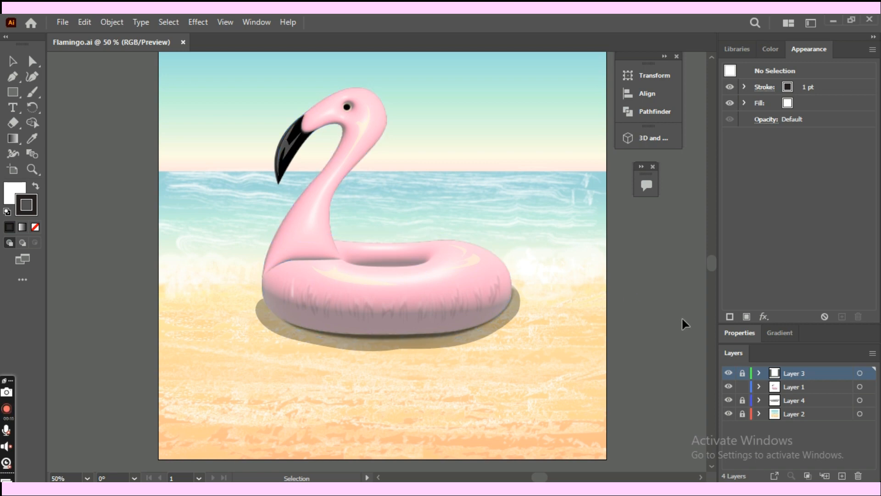
- View the finished flamingo beach illustration in full-screen mode and center it
key("f")
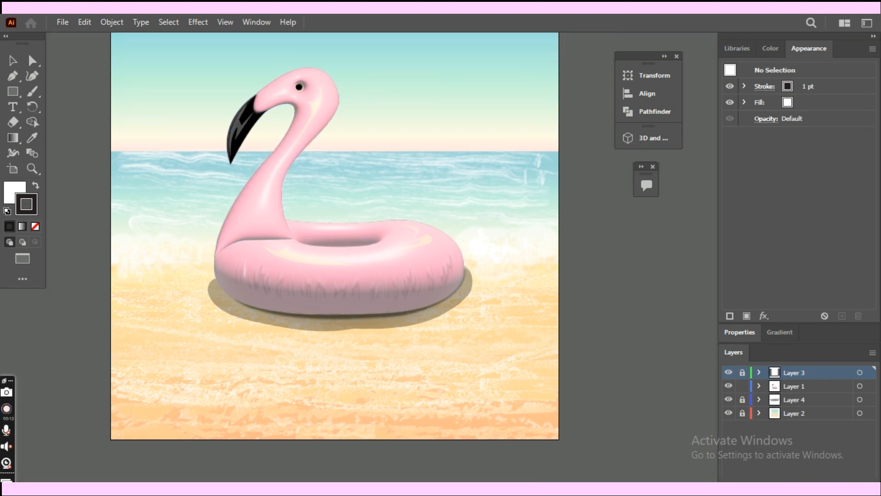
scroll(335, 236, "left", 8)
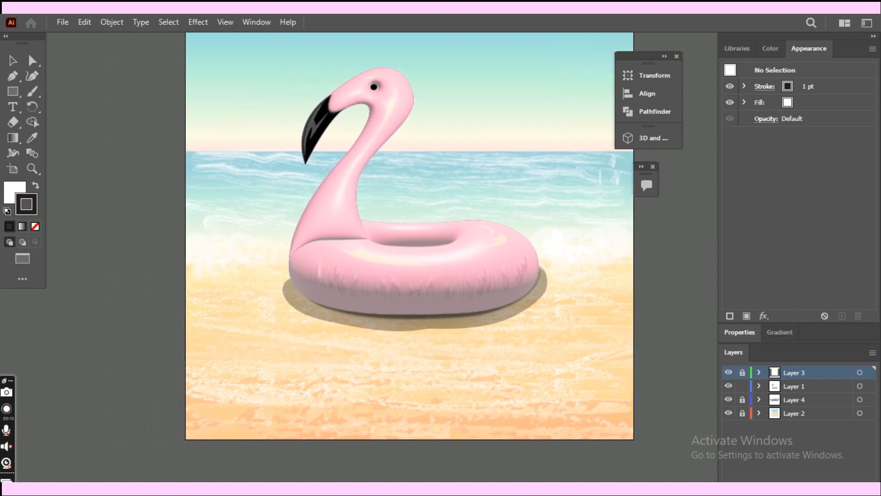